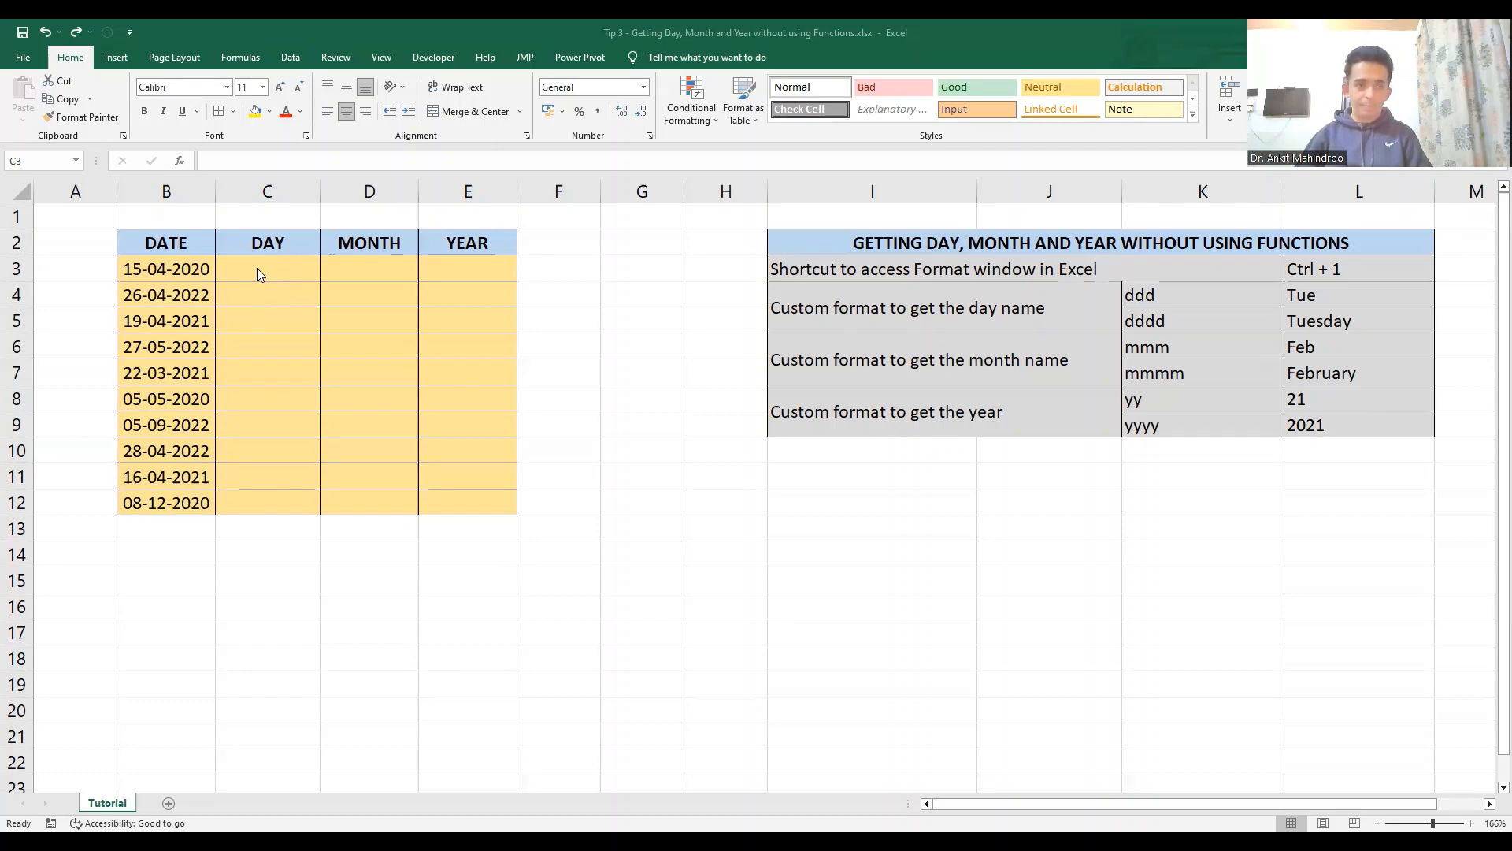
- Copy the dates in B3:B12 into the DAY, MONTH and YEAR columns, filling C3:E12
{"action": "left_click", "coordinate": [258, 269]}
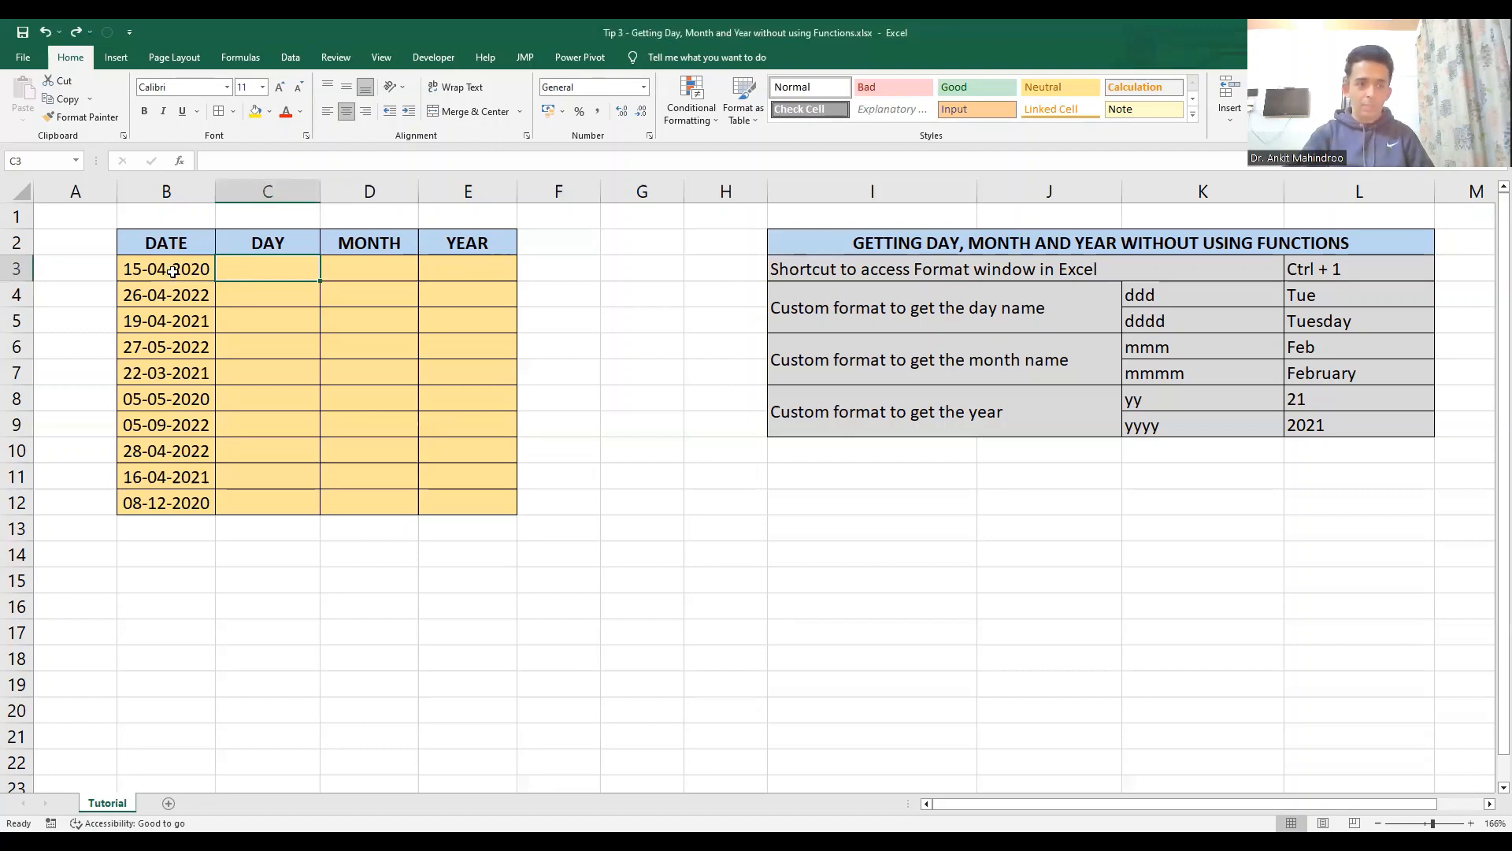
{"action": "left_click_drag", "start_coordinate": [174, 272], "coordinate": [193, 496]}
{"action": "key", "text": "ctrl+c"}
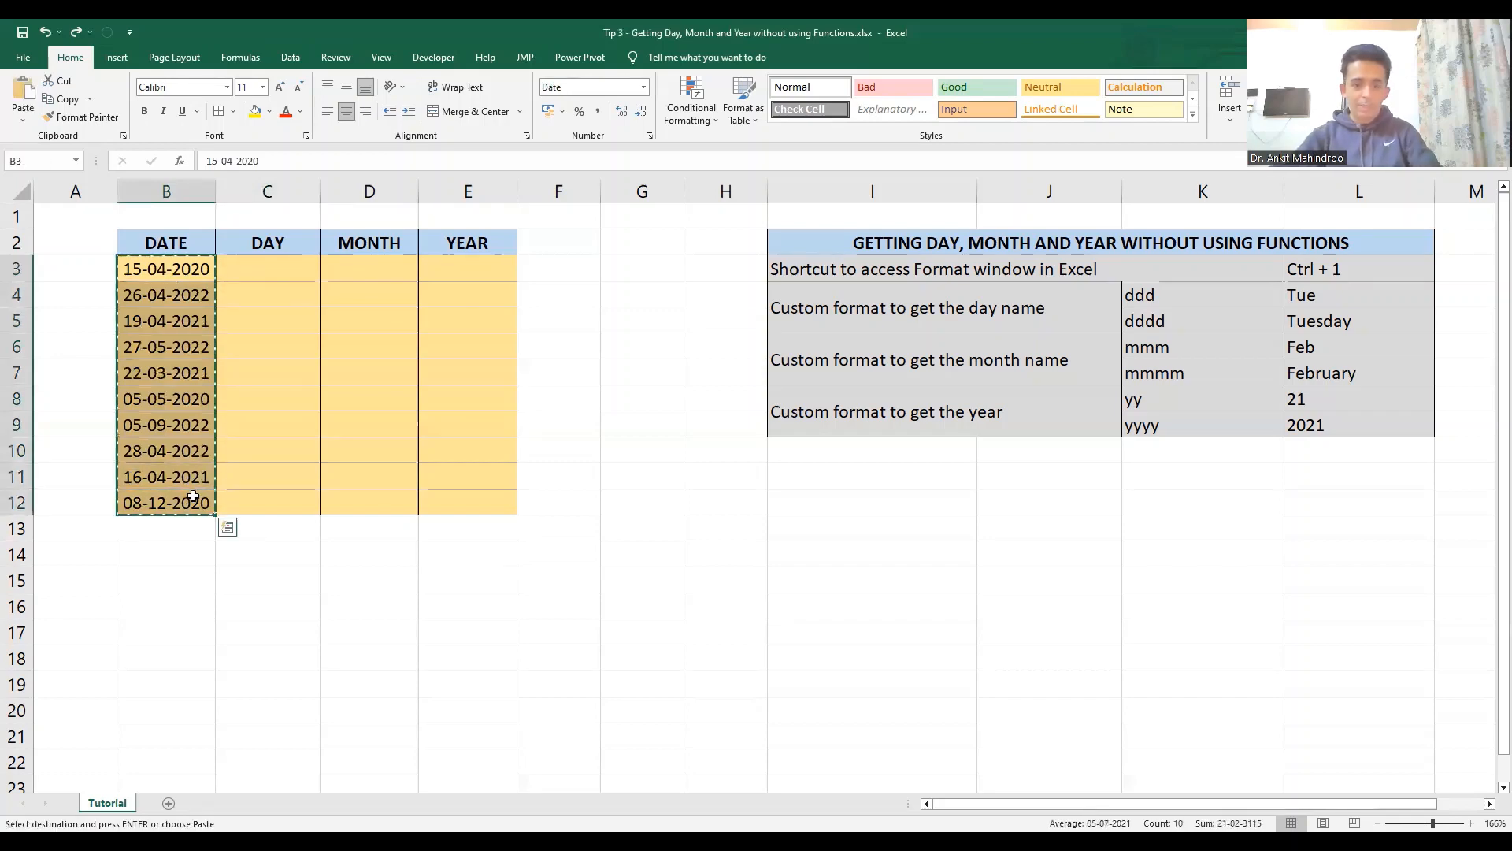
{"action": "key", "text": "Right"}
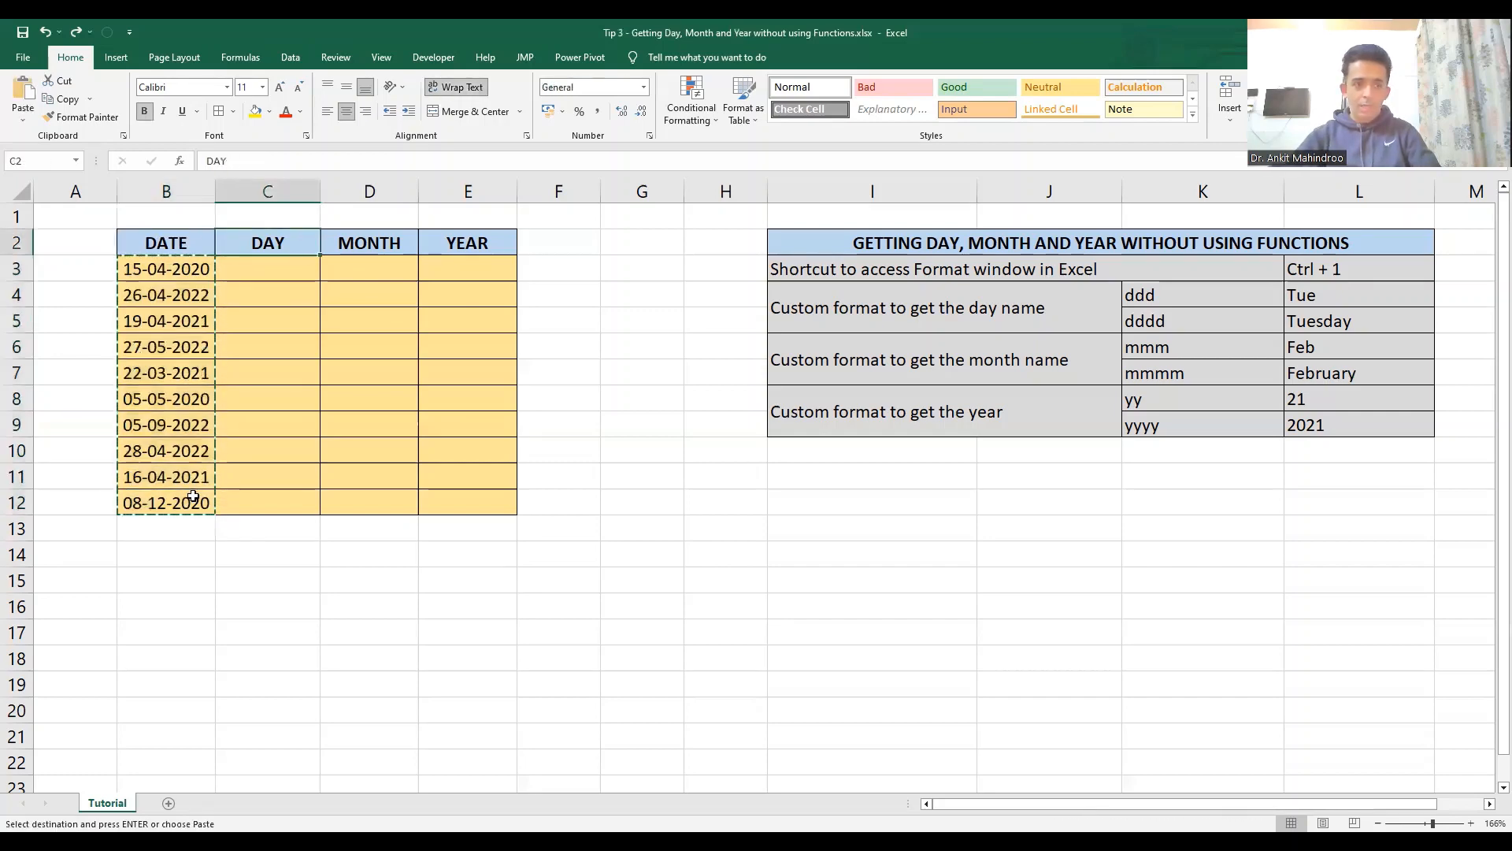
{"action": "key", "text": "shift+Right"}
{"action": "key", "text": "shift+Right"}
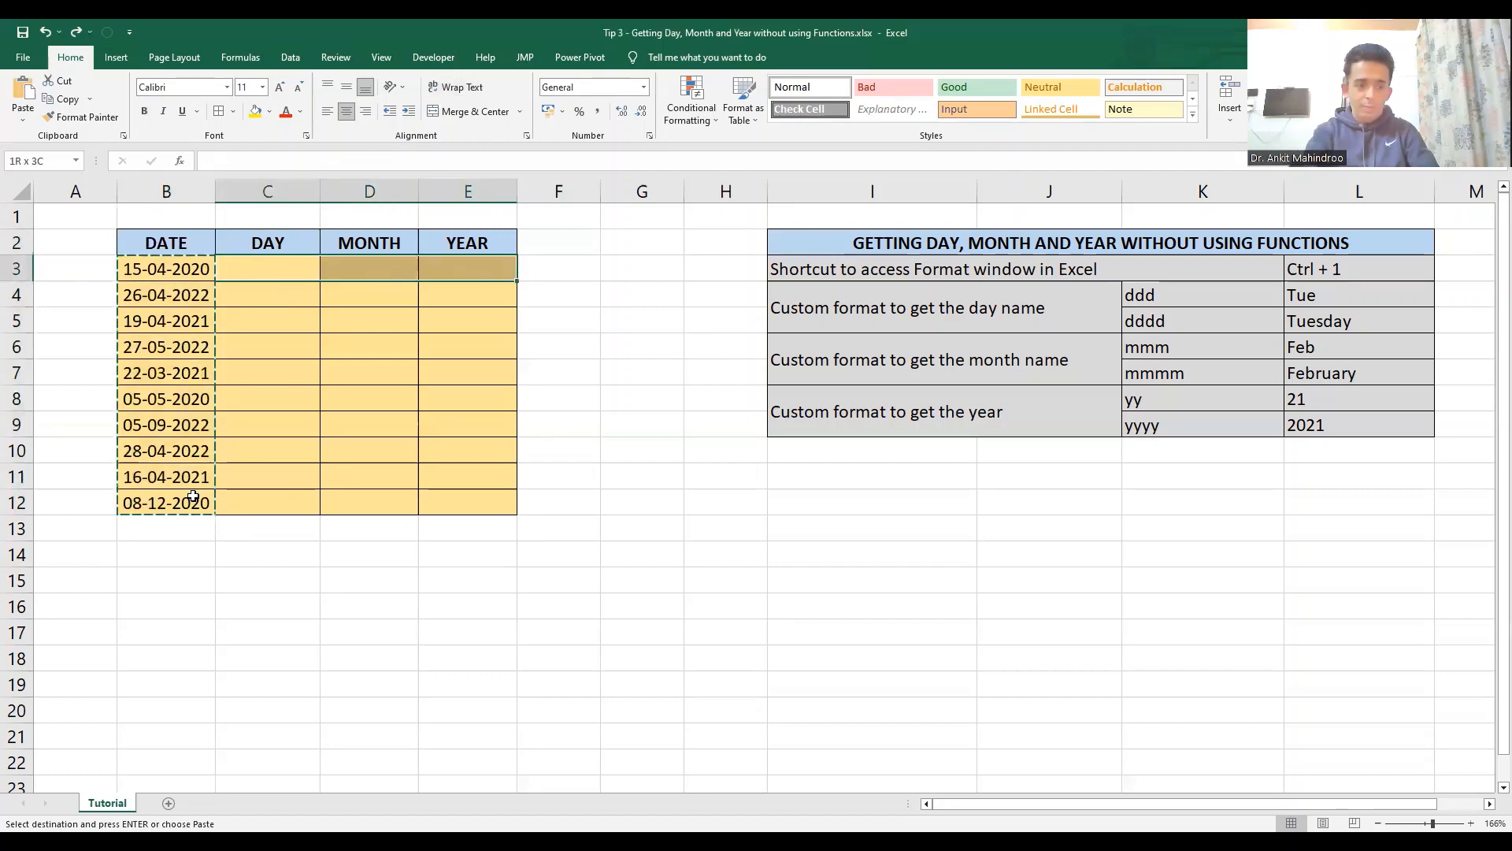
{"action": "key", "text": "ctrl+v"}
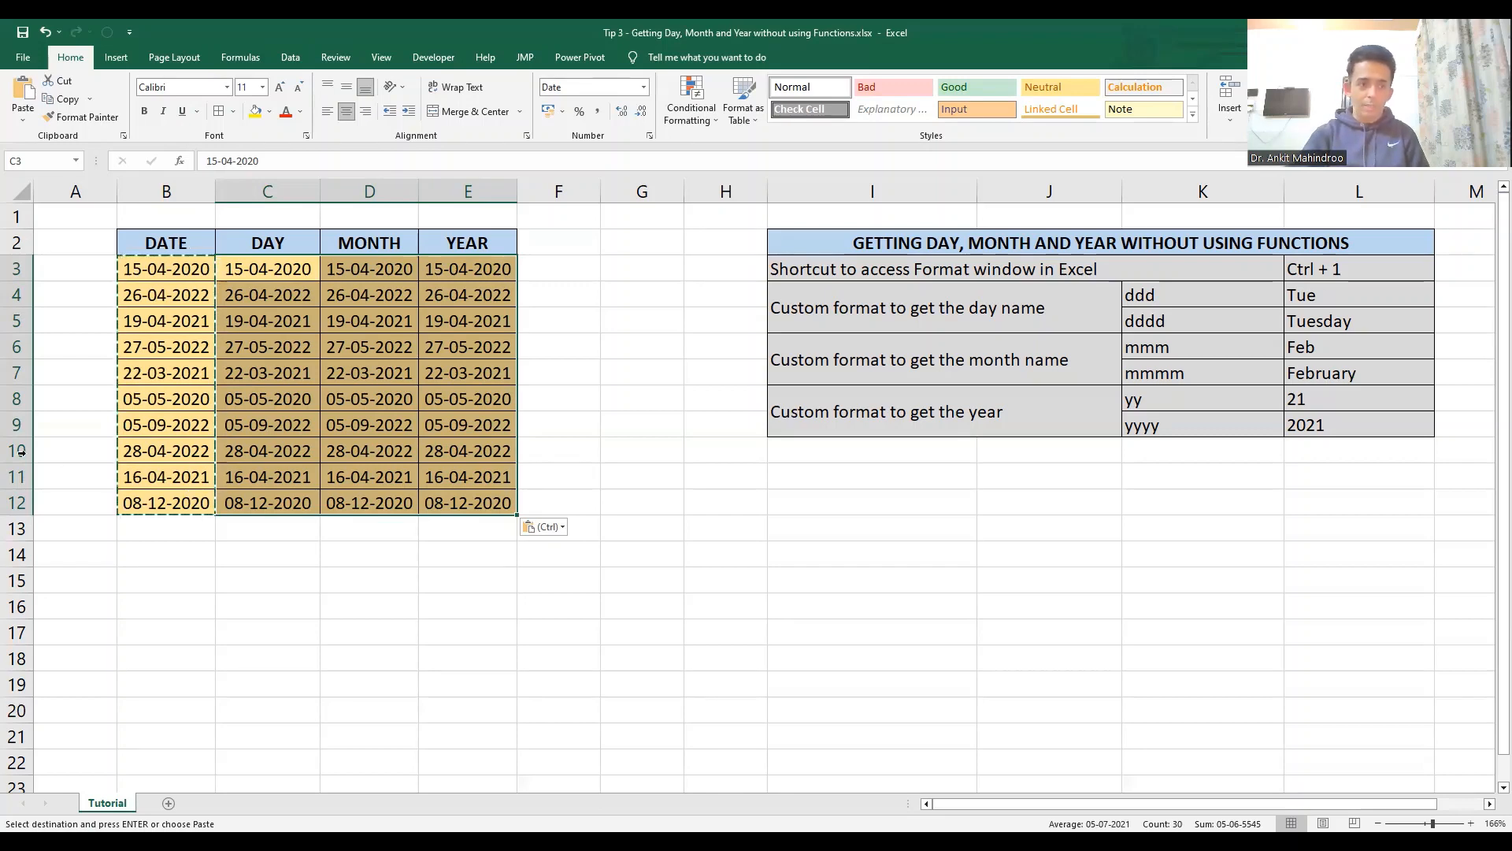
- Apply the custom number format ddd to the DAY column dates in C3:C12
{"action": "left_click", "coordinate": [296, 388]}
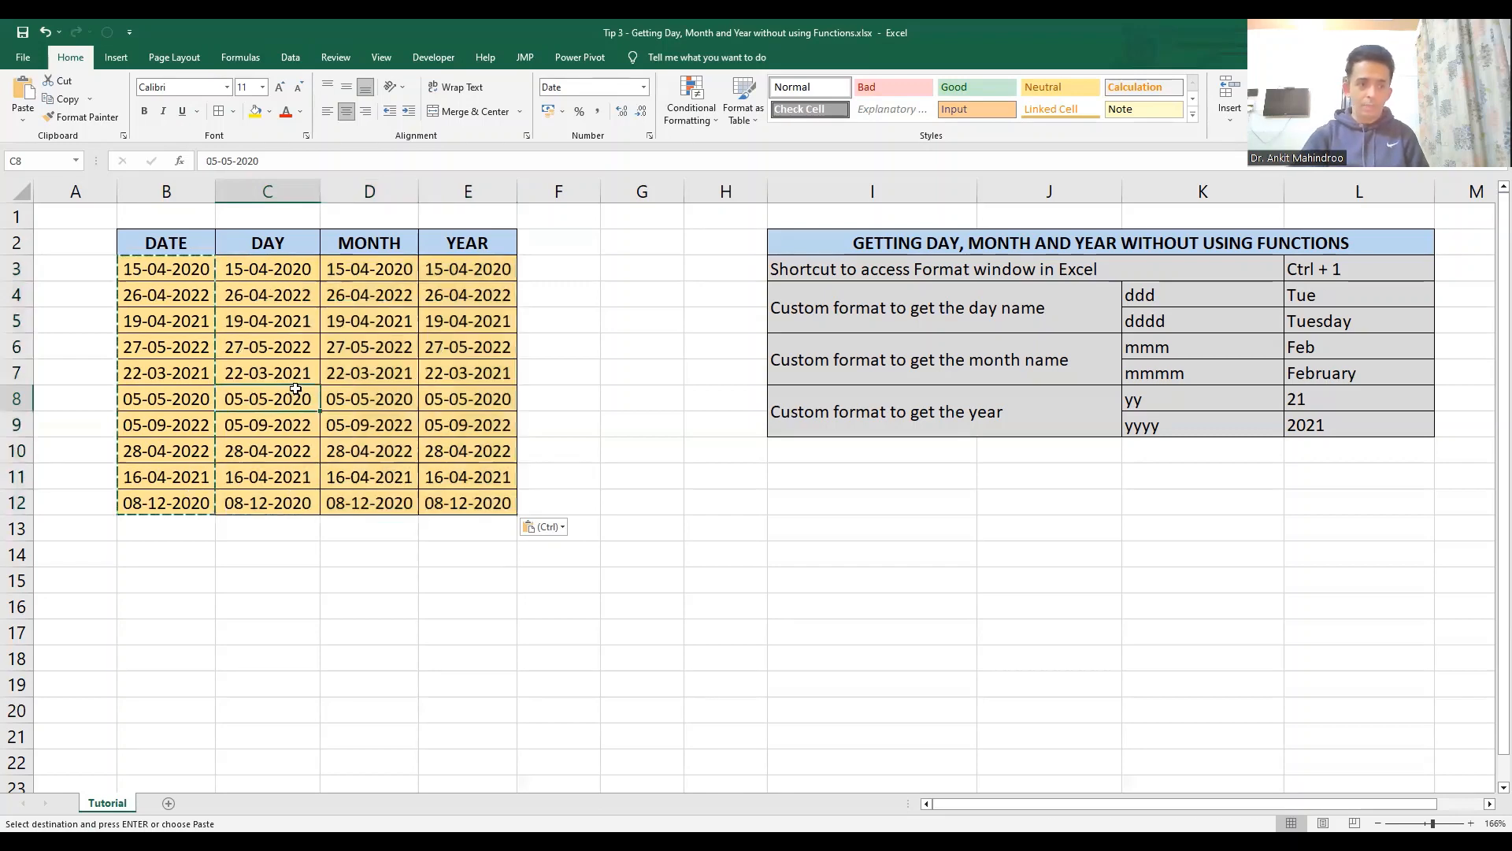
{"action": "left_click", "coordinate": [279, 266]}
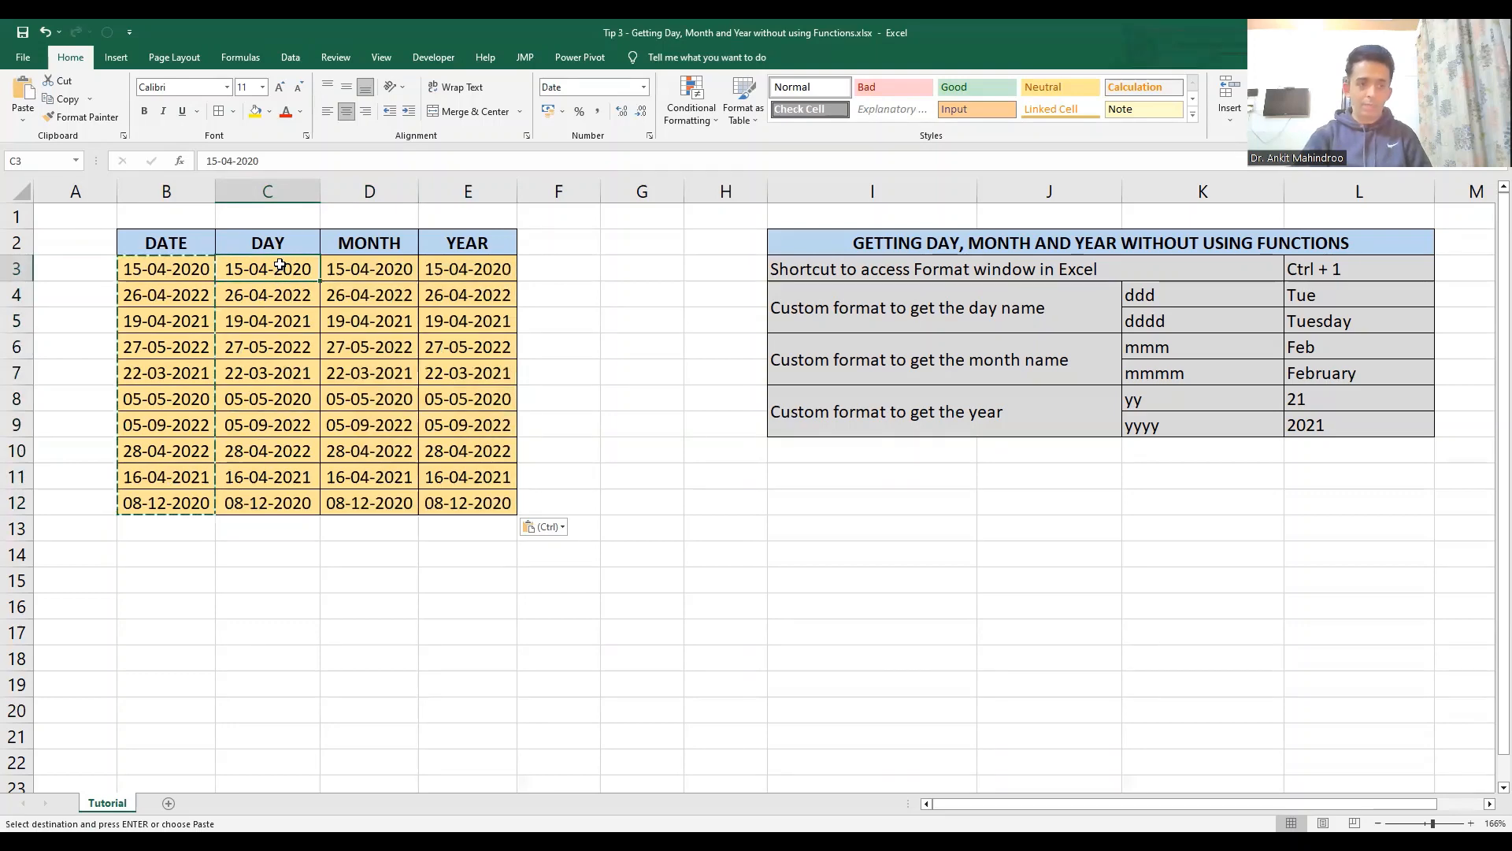
{"action": "left_click_drag", "start_coordinate": [279, 265], "coordinate": [291, 495]}
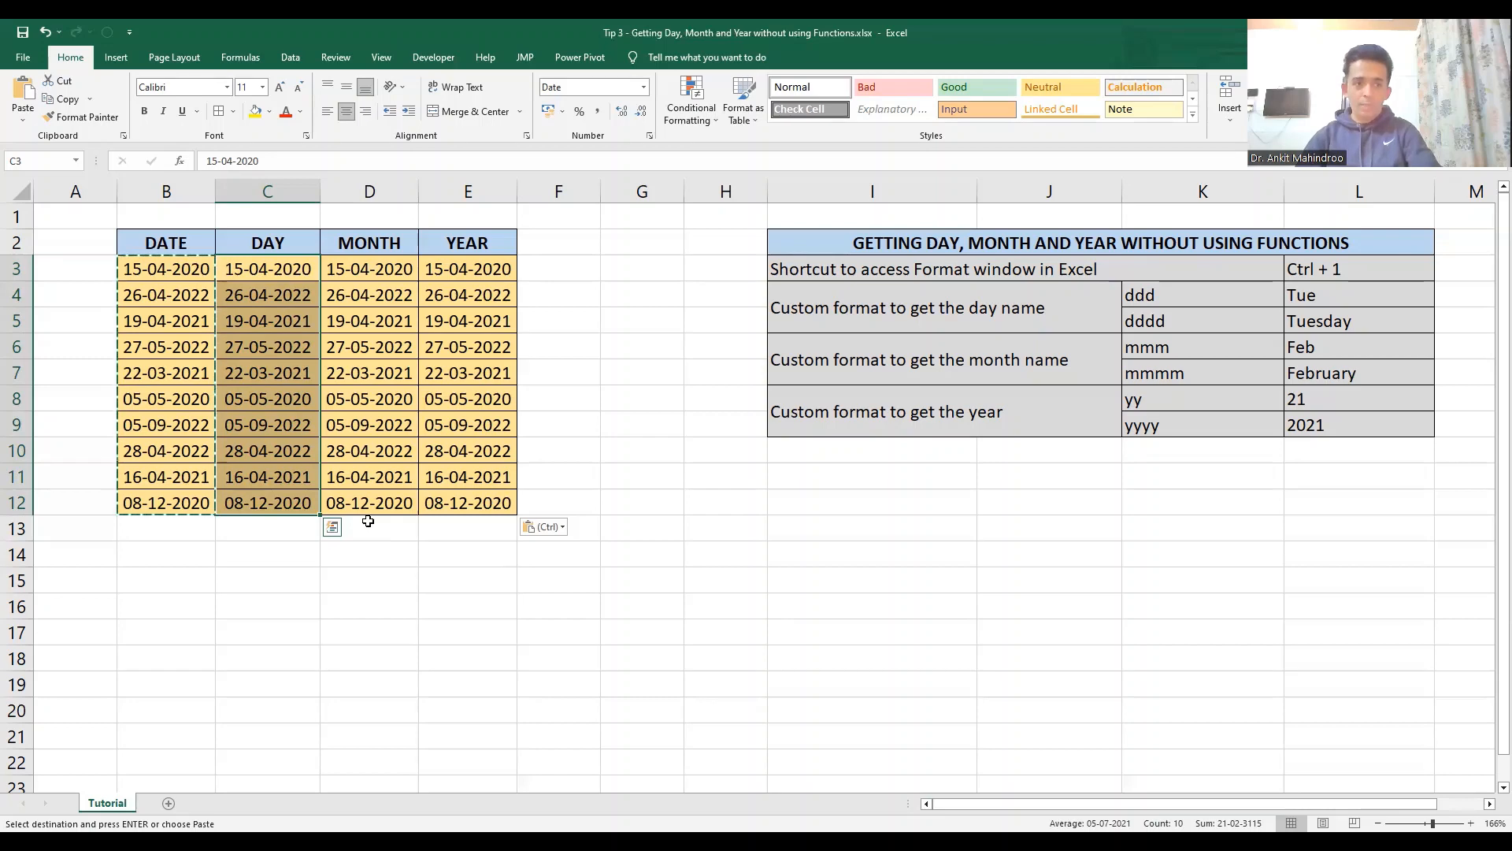
{"action": "key", "text": "ctrl+1"}
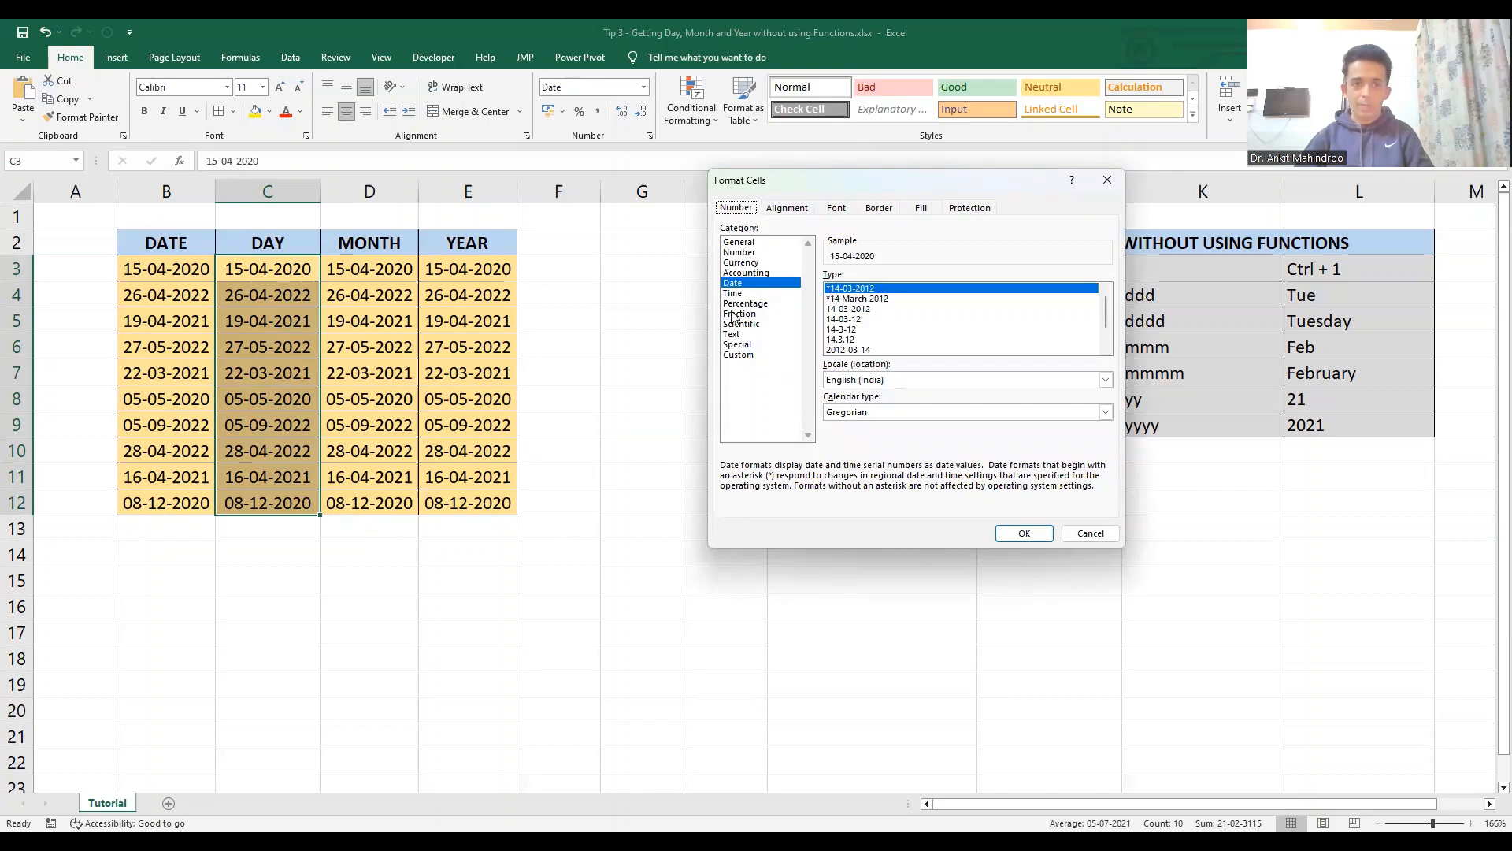
{"action": "left_click", "coordinate": [739, 355]}
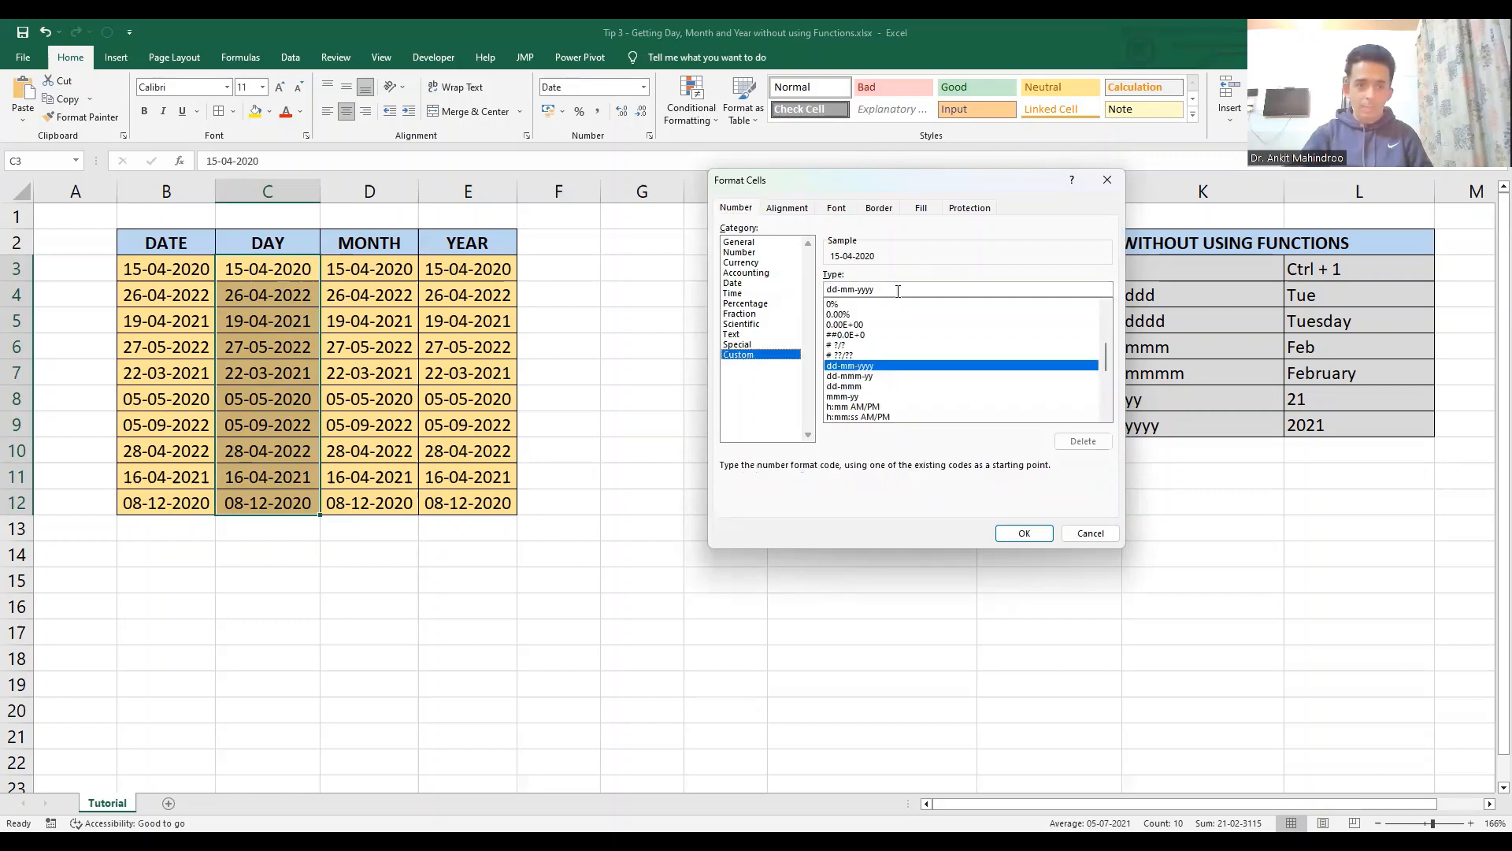
{"action": "left_click_drag", "start_coordinate": [895, 291], "coordinate": [825, 293]}
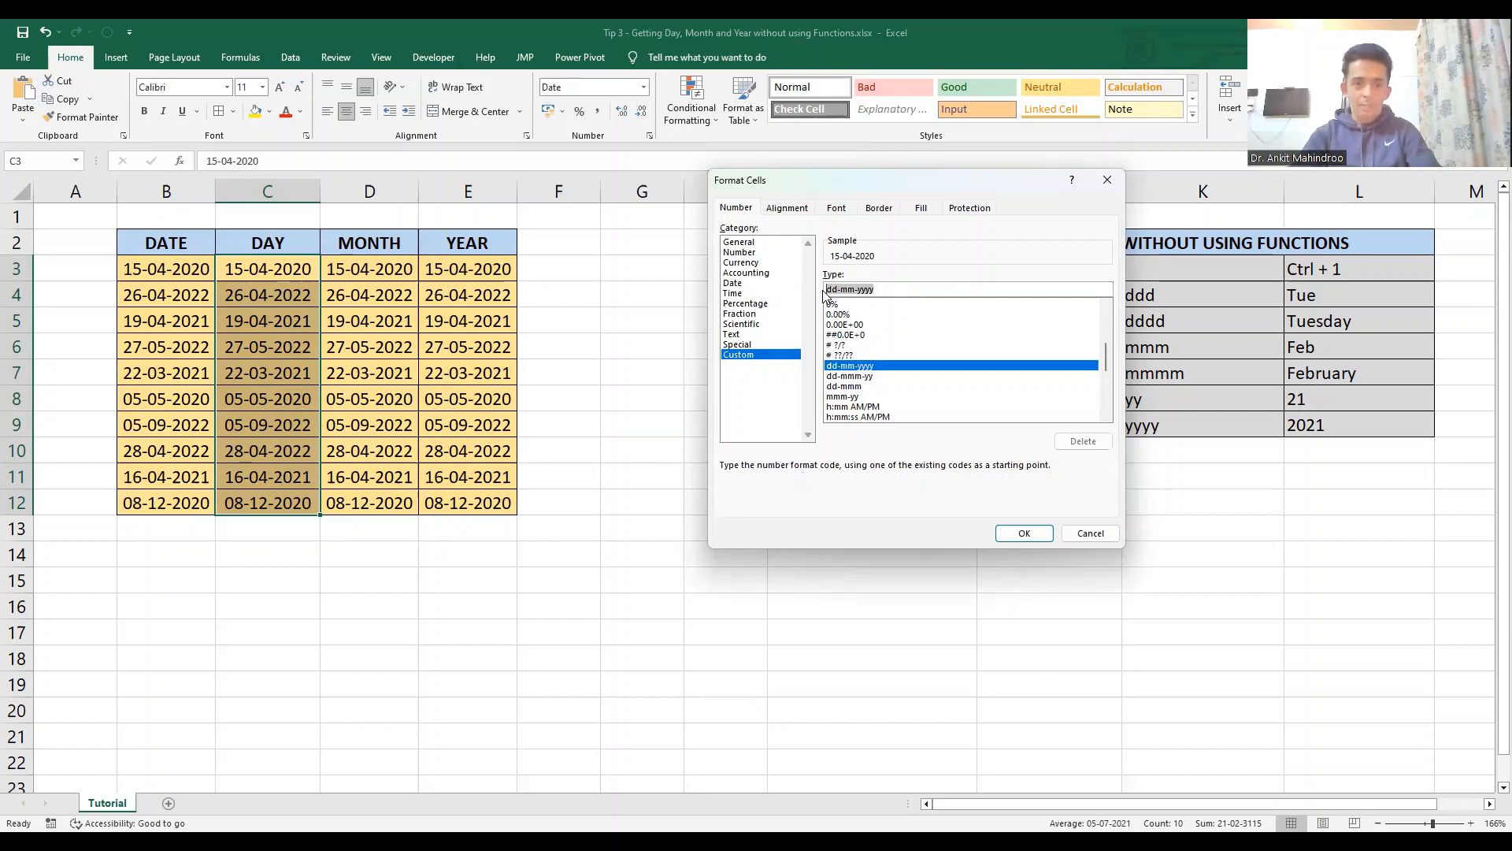
{"action": "type", "text": "ddd"}
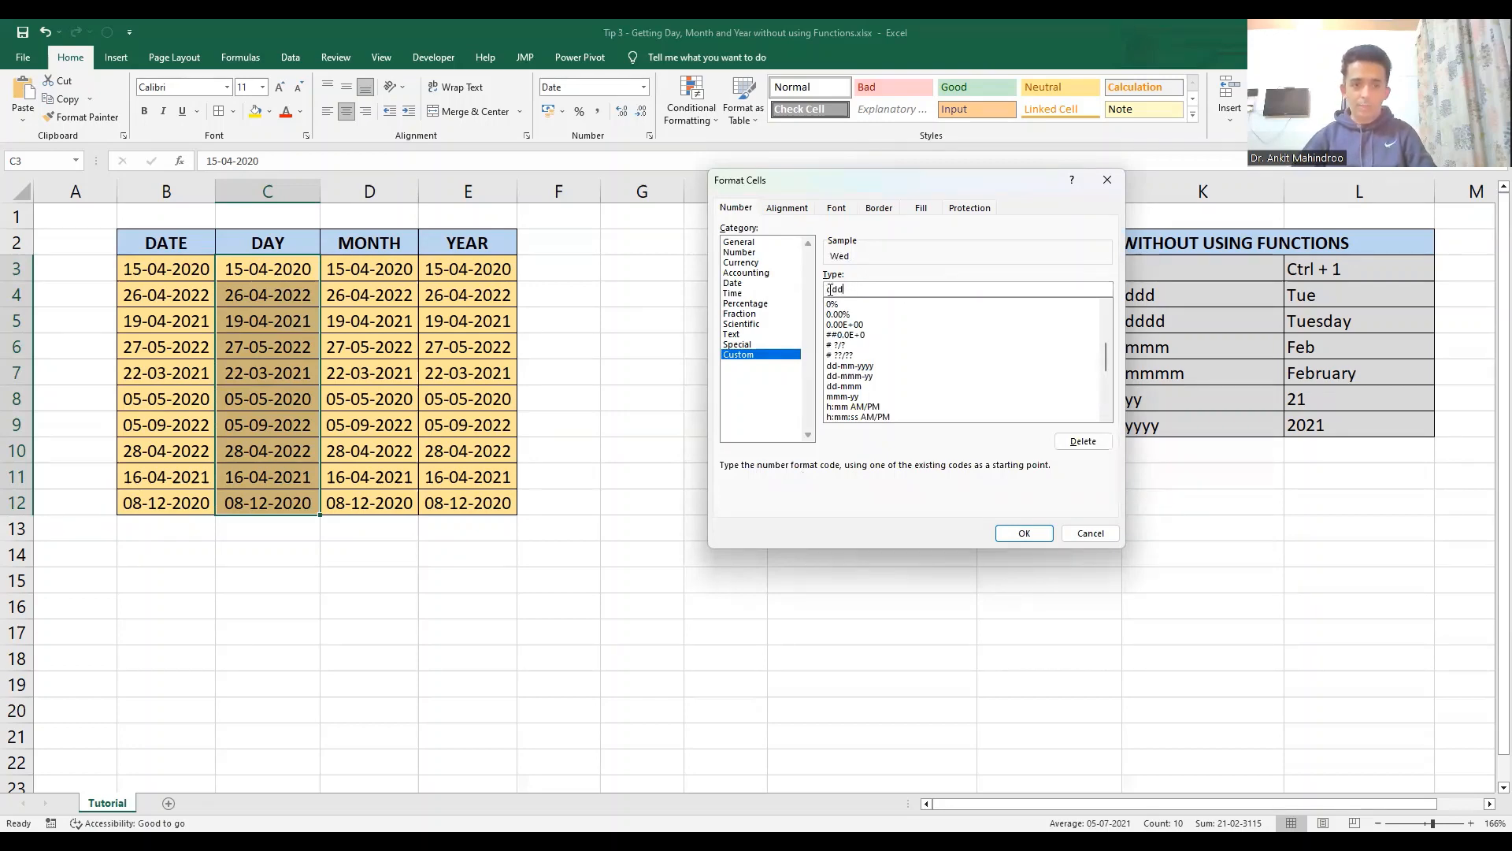
{"action": "left_click", "coordinate": [1024, 536]}
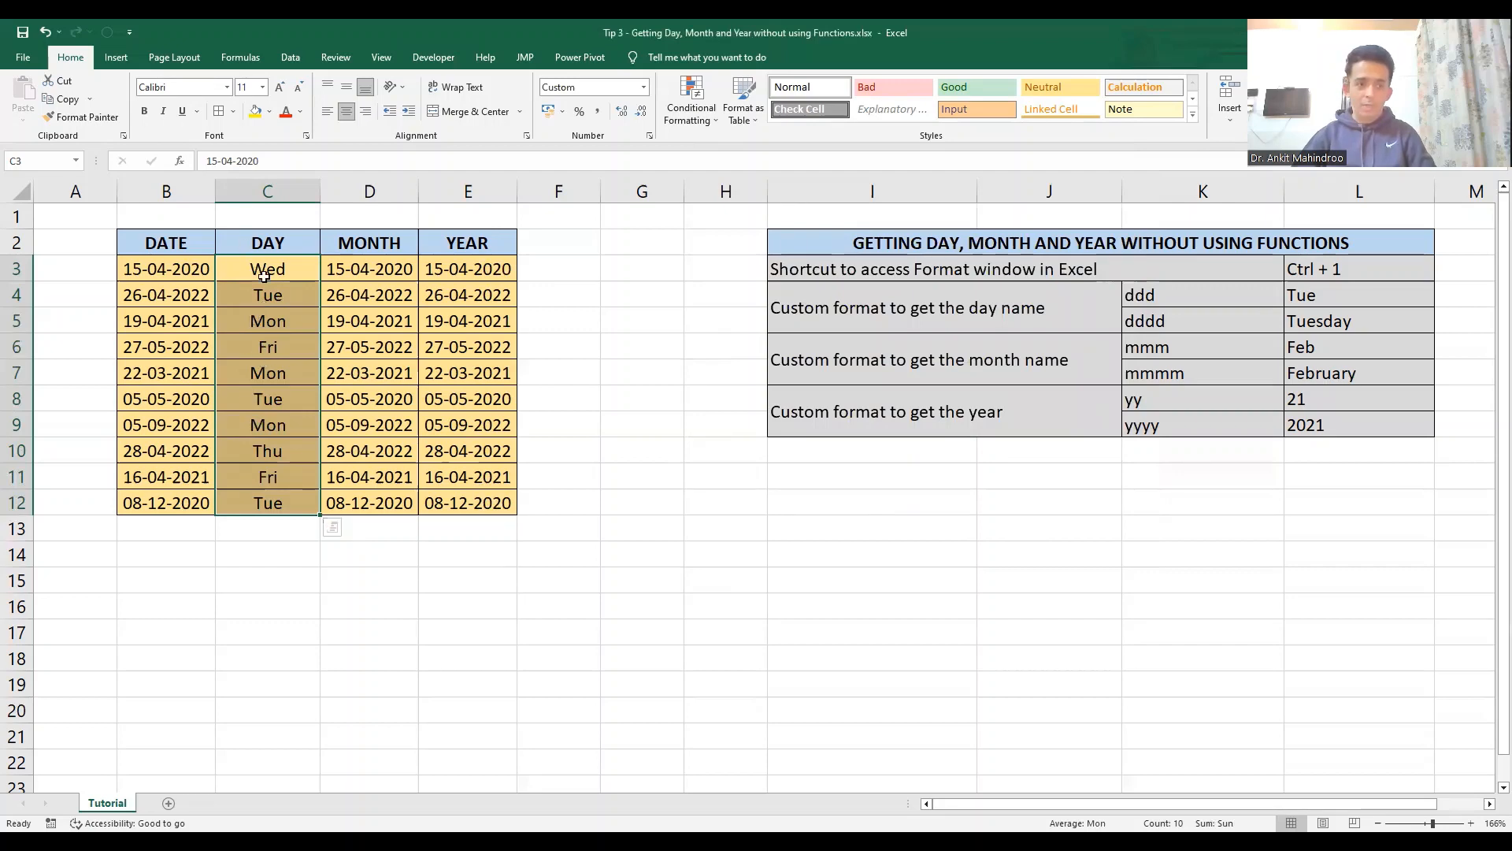
- Change the custom number format of the DAY cells C3:C12 to dddd for full day names
{"action": "left_click", "coordinate": [263, 190]}
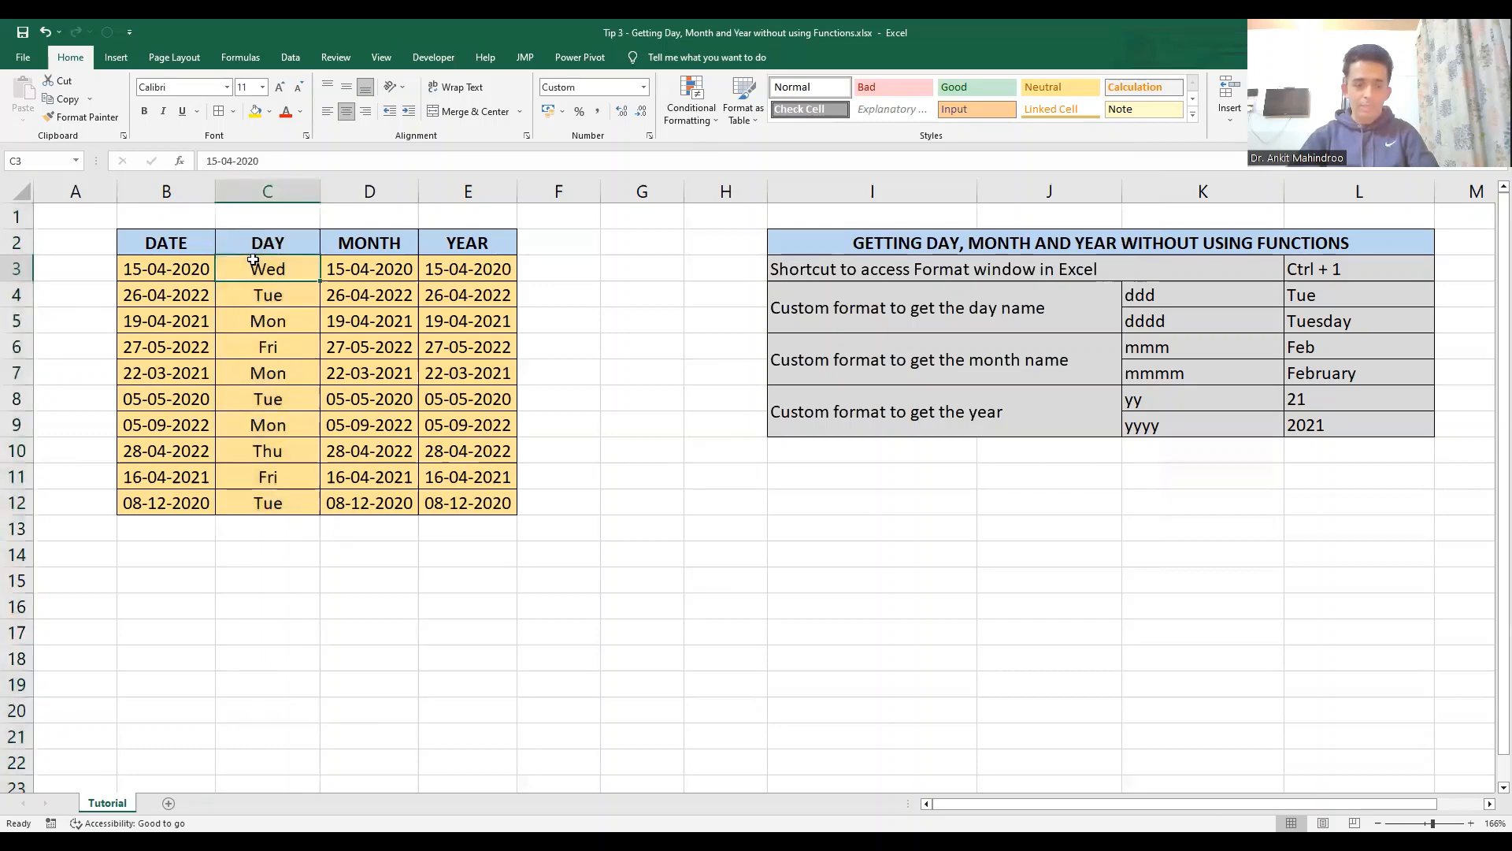
{"action": "key", "text": "shift+Down"}
{"action": "key", "text": "shift+Down"}
{"action": "key", "text": "shift+Down"}
{"action": "key", "text": "shift+Down"}
{"action": "key", "text": "shift+Down"}
{"action": "key", "text": "shift+Down"}
{"action": "key", "text": "shift+Down"}
{"action": "key", "text": "shift+Down"}
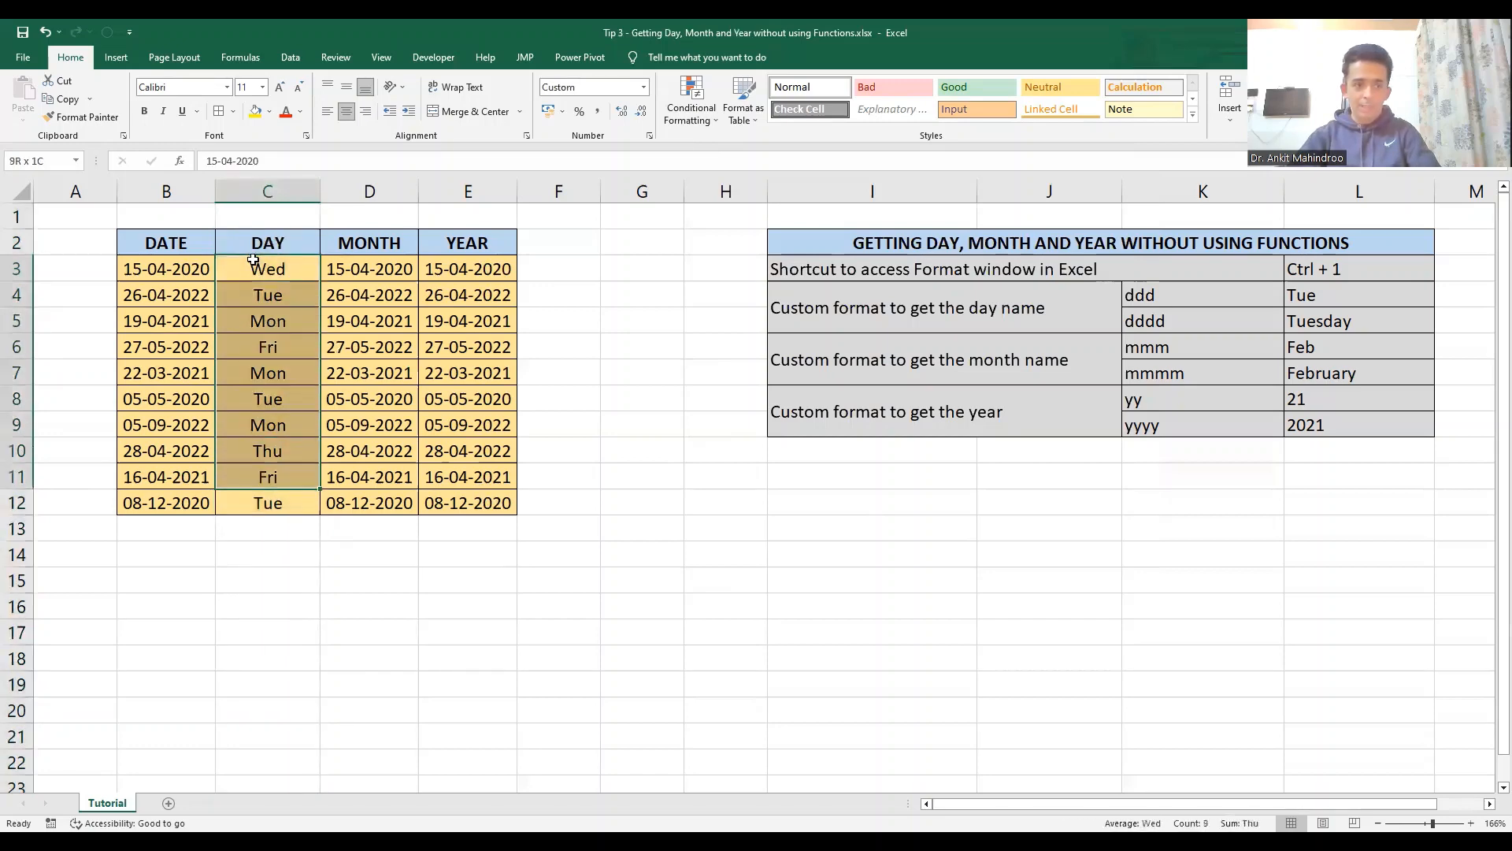
{"action": "key", "text": "shift+Down"}
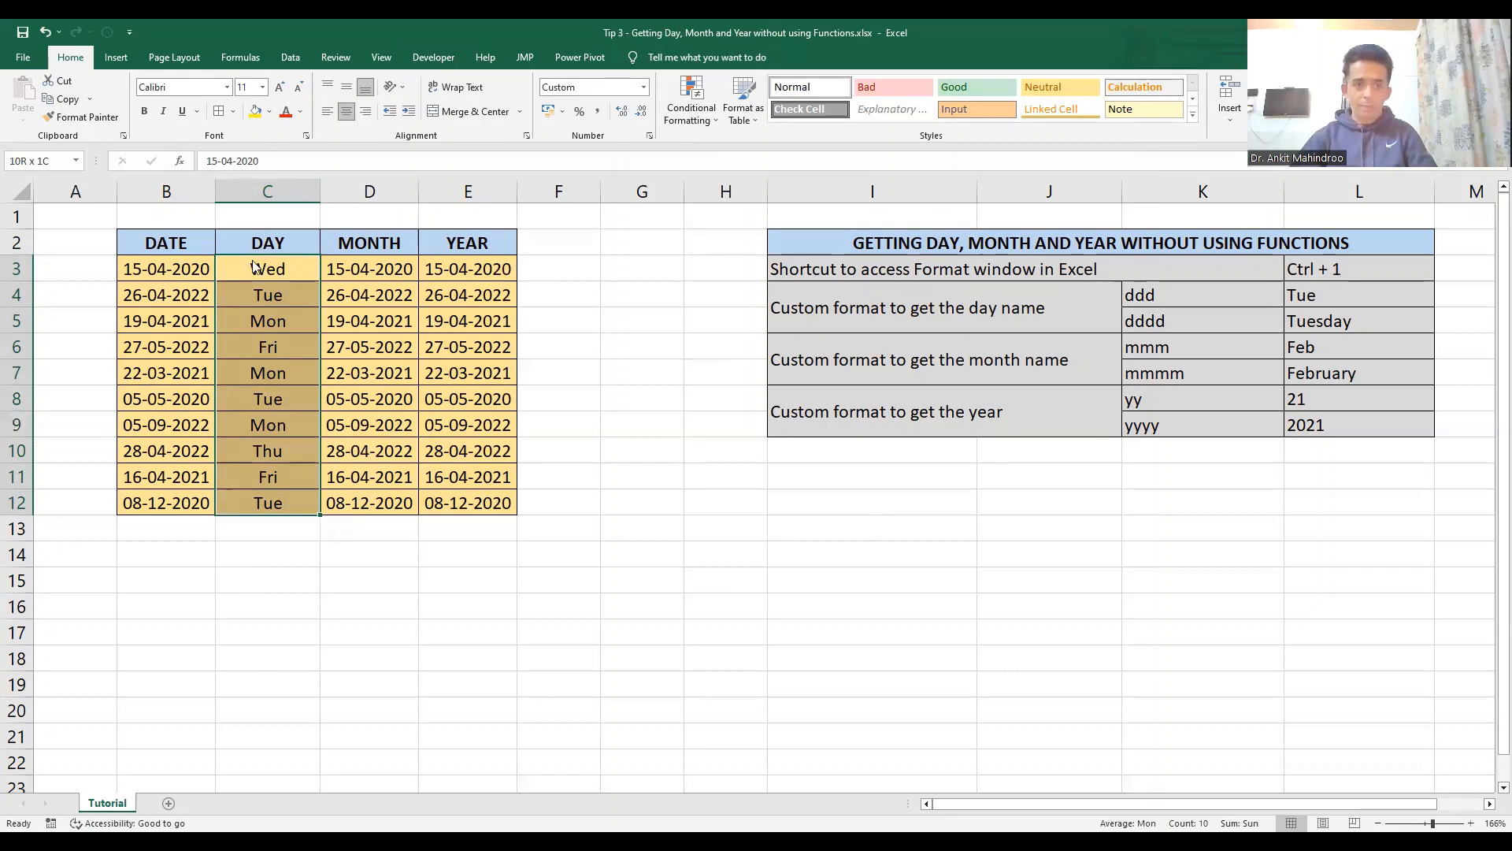
{"action": "key", "text": "ctrl+1"}
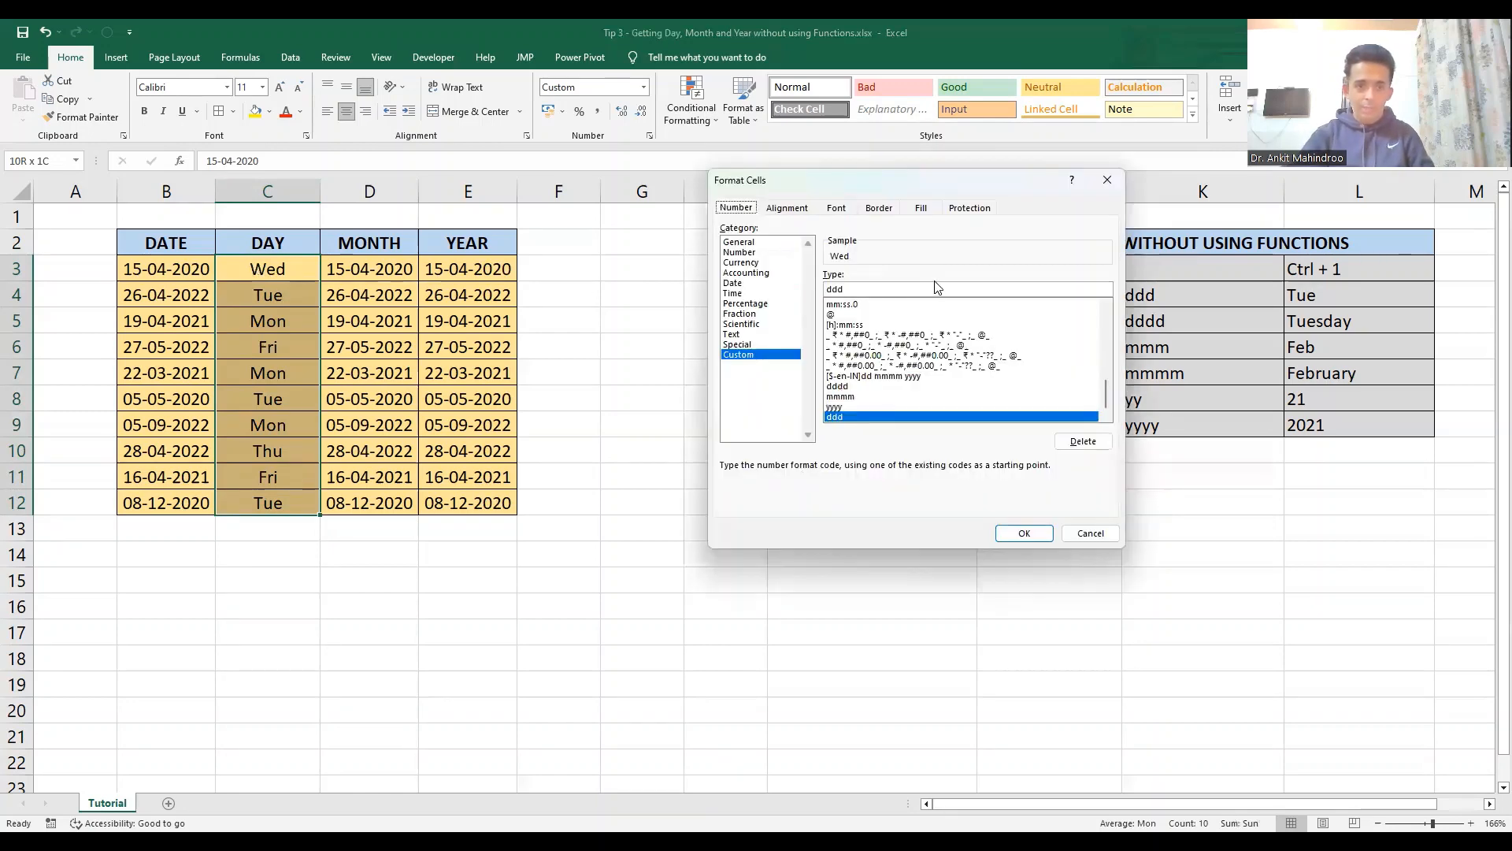
{"action": "left_click", "coordinate": [907, 286]}
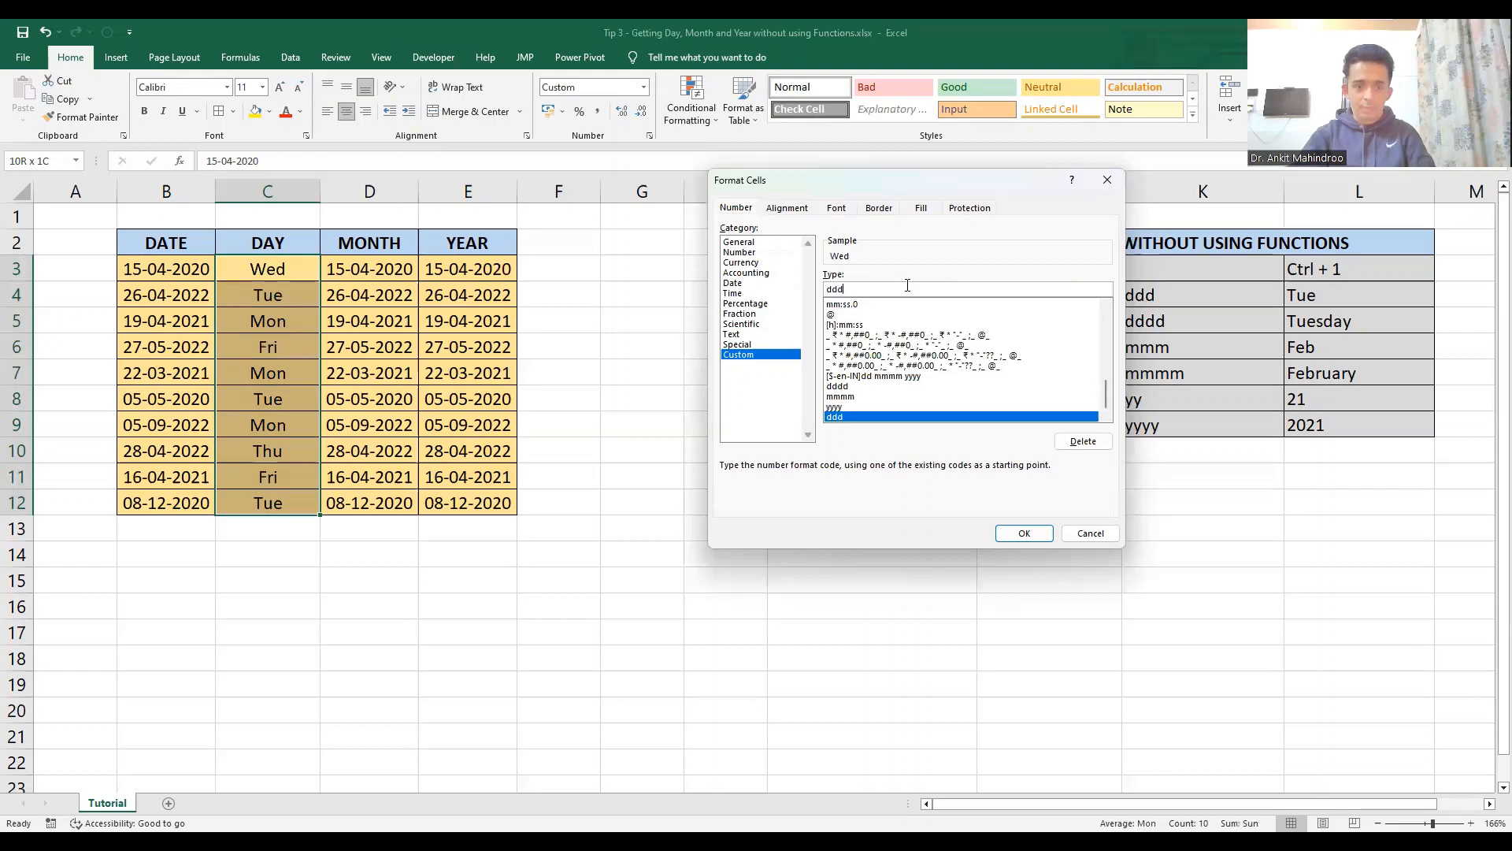
{"action": "type", "text": "d"}
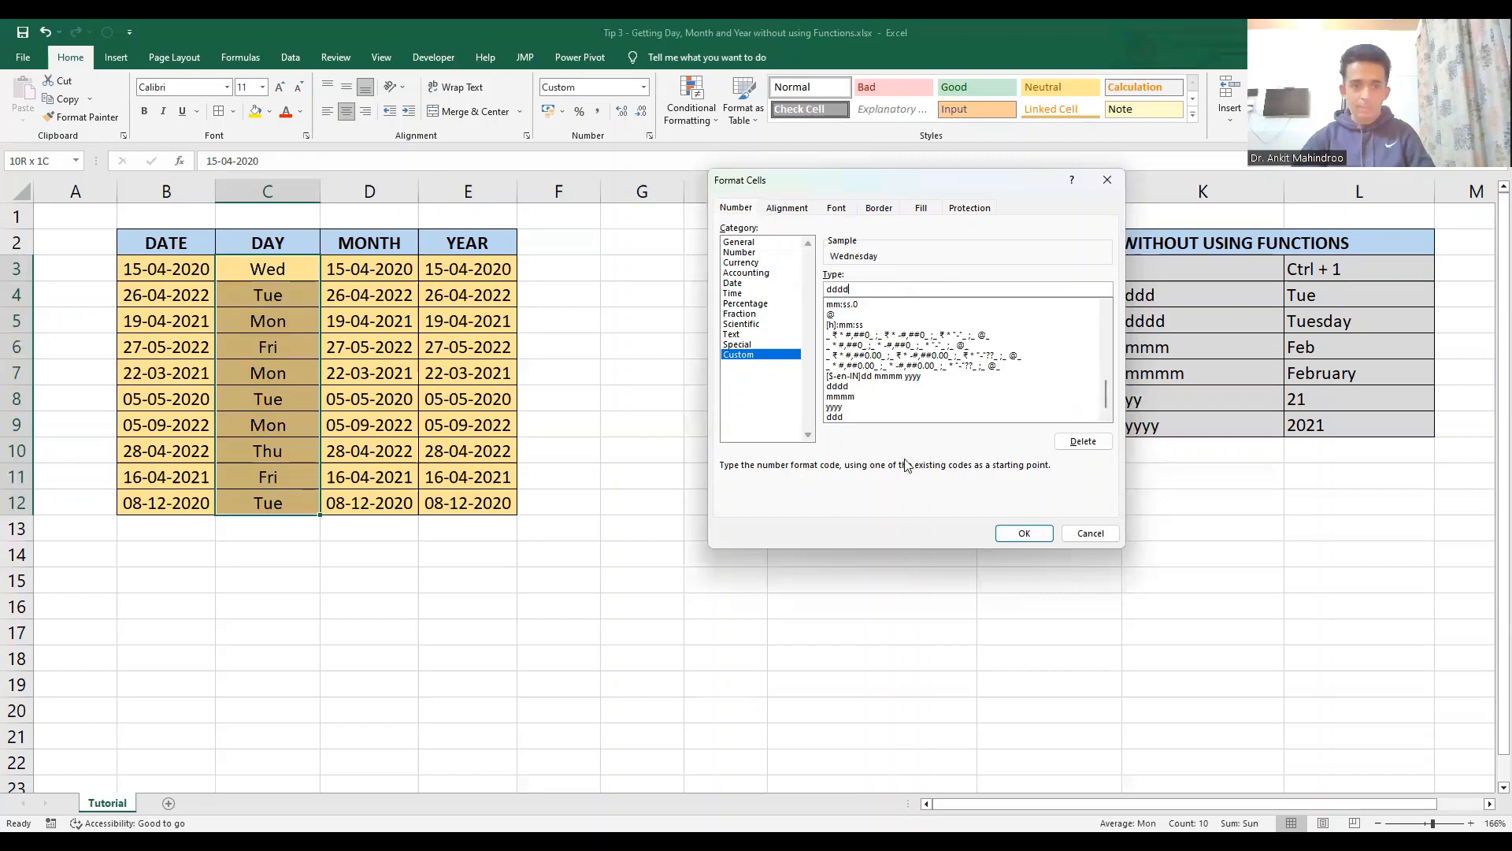
{"action": "left_click", "coordinate": [1025, 533]}
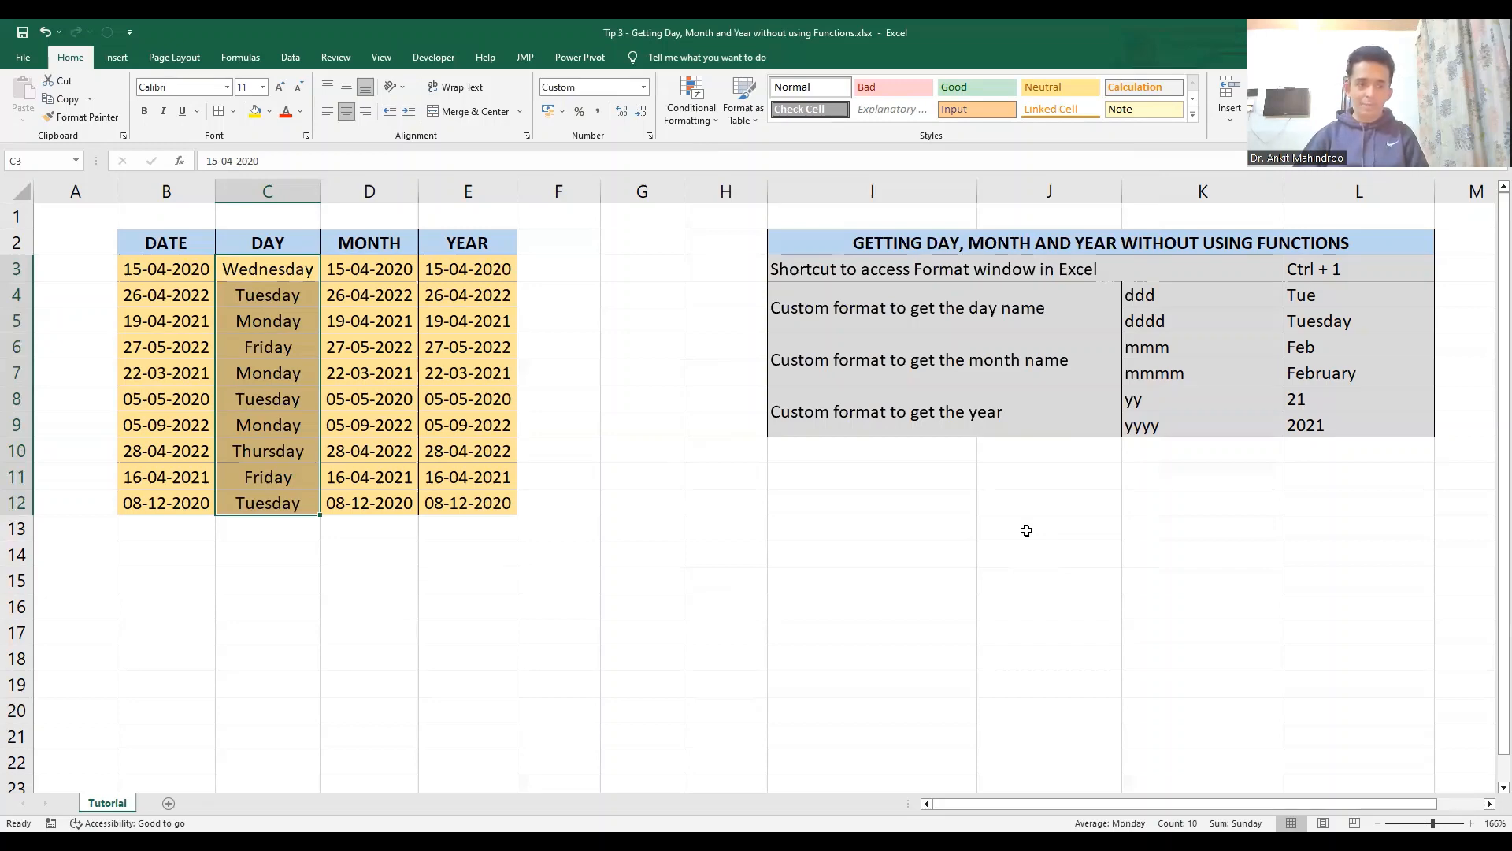
- Apply the custom number format mmm to the MONTH column dates in D3:D12
{"action": "left_click", "coordinate": [376, 269]}
{"action": "key", "text": "shift+Down"}
{"action": "key", "text": "shift+Down"}
{"action": "key", "text": "shift+Down"}
{"action": "key", "text": "shift+Down"}
{"action": "key", "text": "shift+Down"}
{"action": "key", "text": "shift+Down"}
{"action": "key", "text": "shift+Down"}
{"action": "key", "text": "shift+Down"}
{"action": "key", "text": "shift+Down"}
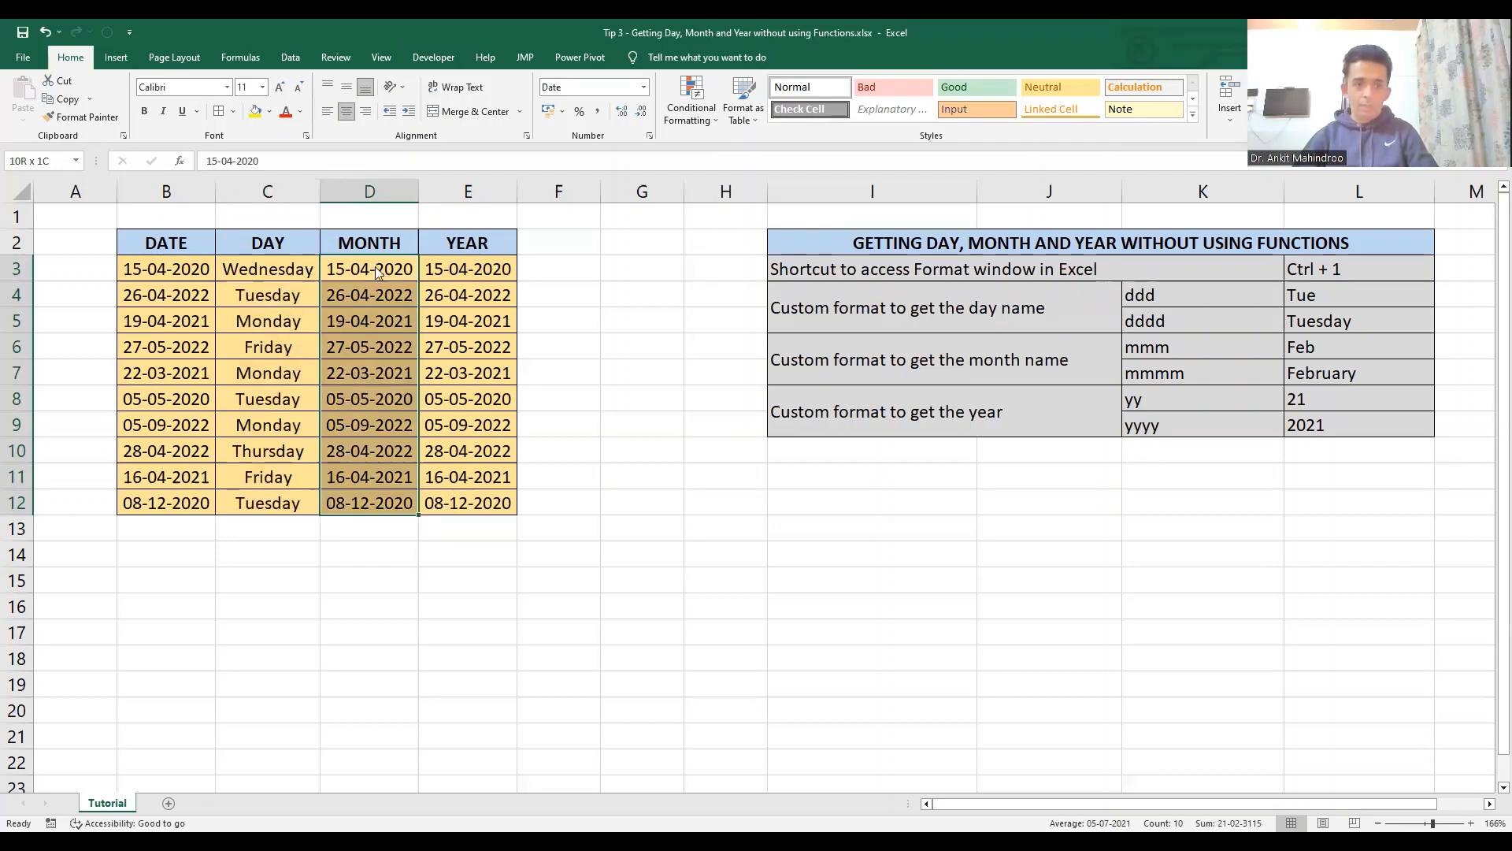
{"action": "key", "text": "ctrl+1"}
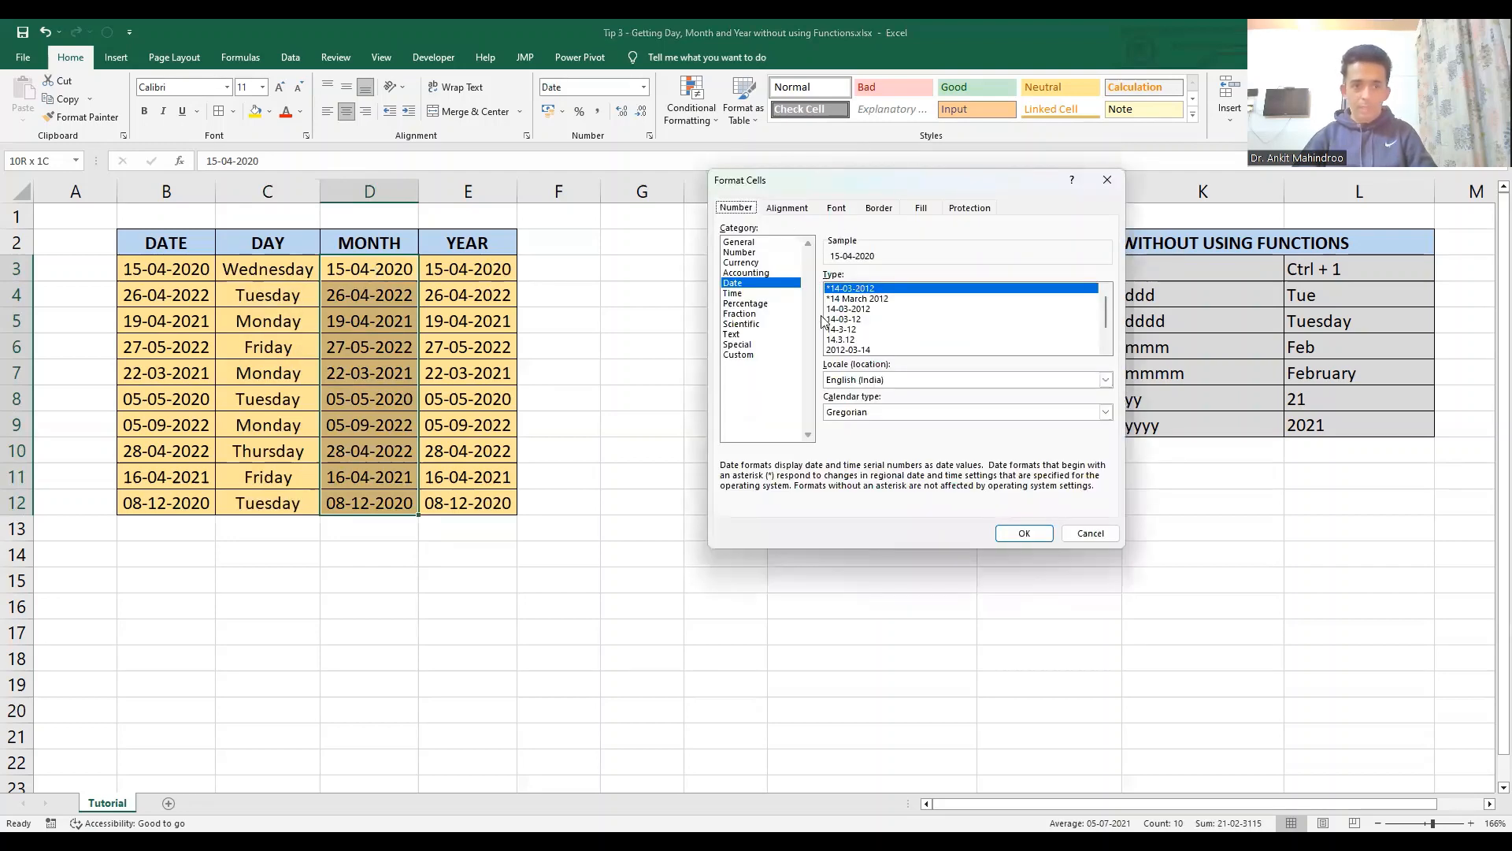
{"action": "left_click", "coordinate": [738, 355]}
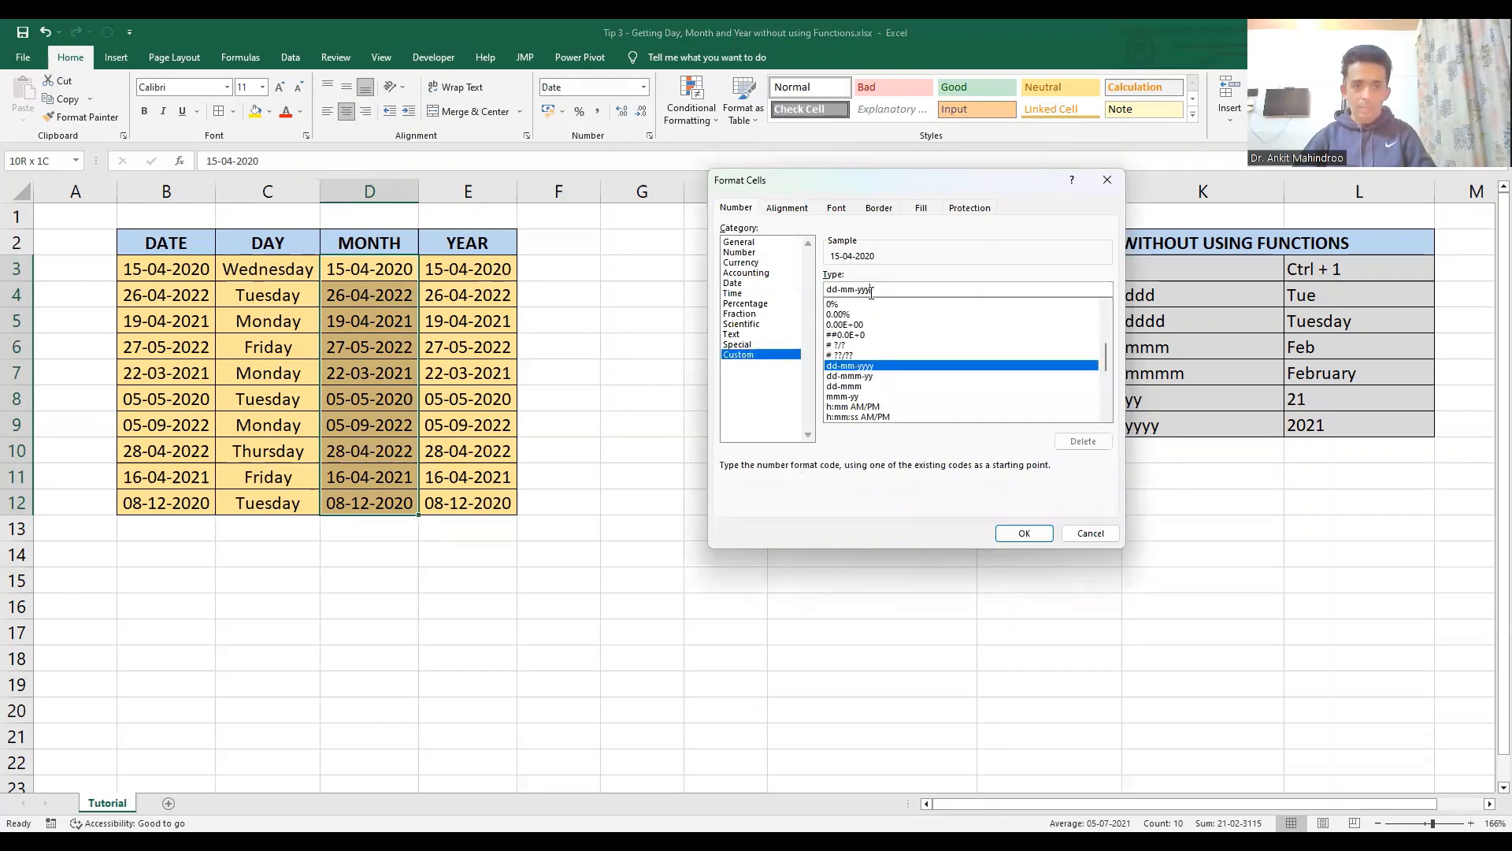
{"action": "left_click", "coordinate": [879, 290]}
{"action": "key", "text": "BackSpace"}
{"action": "key", "text": "BackSpace"}
{"action": "key", "text": "BackSpace"}
{"action": "key", "text": "BackSpace"}
{"action": "key", "text": "BackSpace"}
{"action": "key", "text": "BackSpace"}
{"action": "key", "text": "BackSpace"}
{"action": "key", "text": "BackSpace"}
{"action": "key", "text": "BackSpace"}
{"action": "key", "text": "BackSpace"}
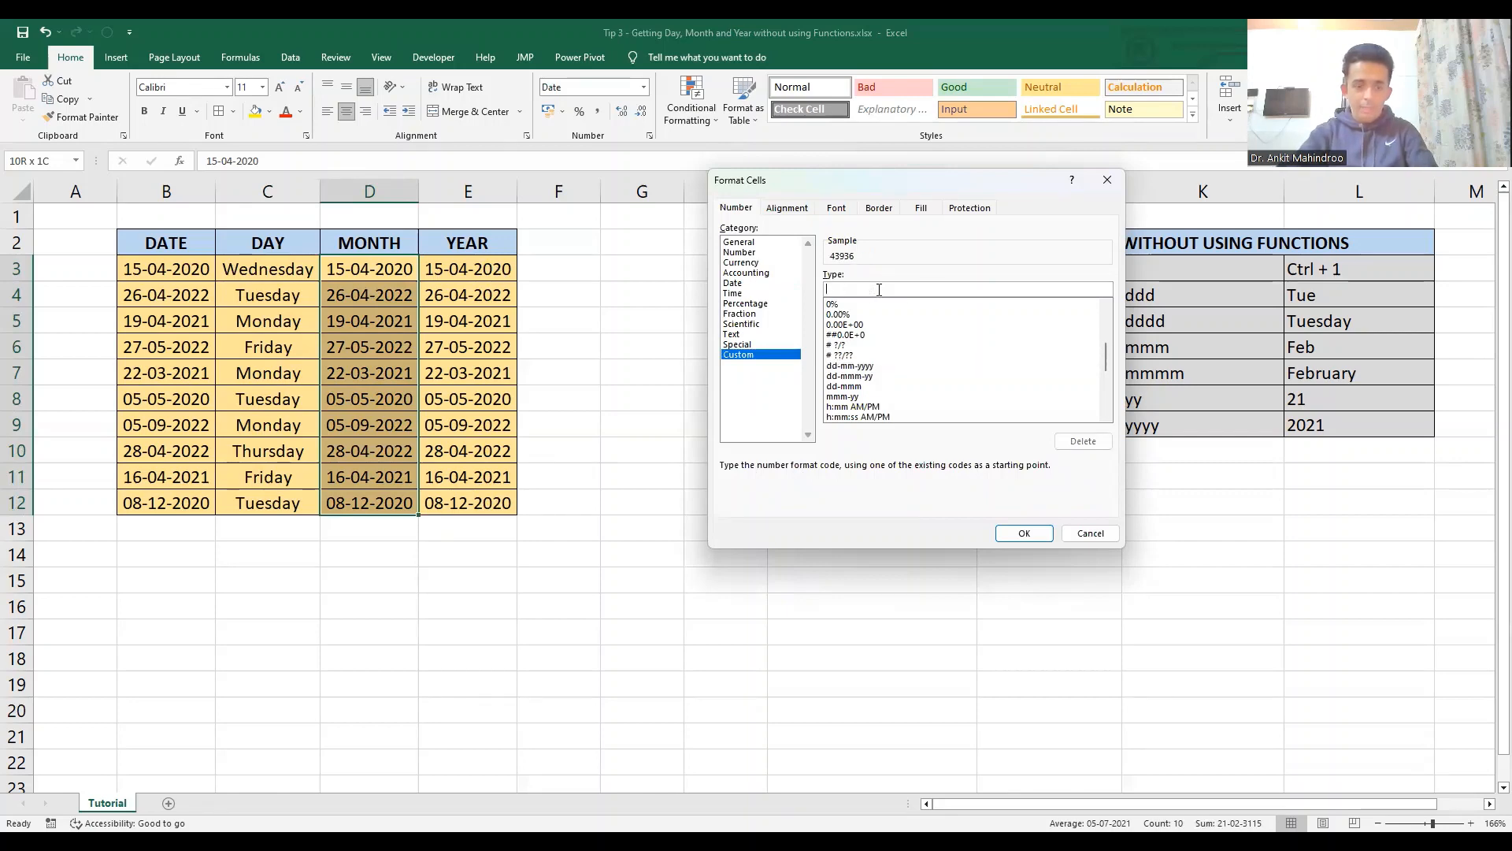
{"action": "type", "text": "mmm"}
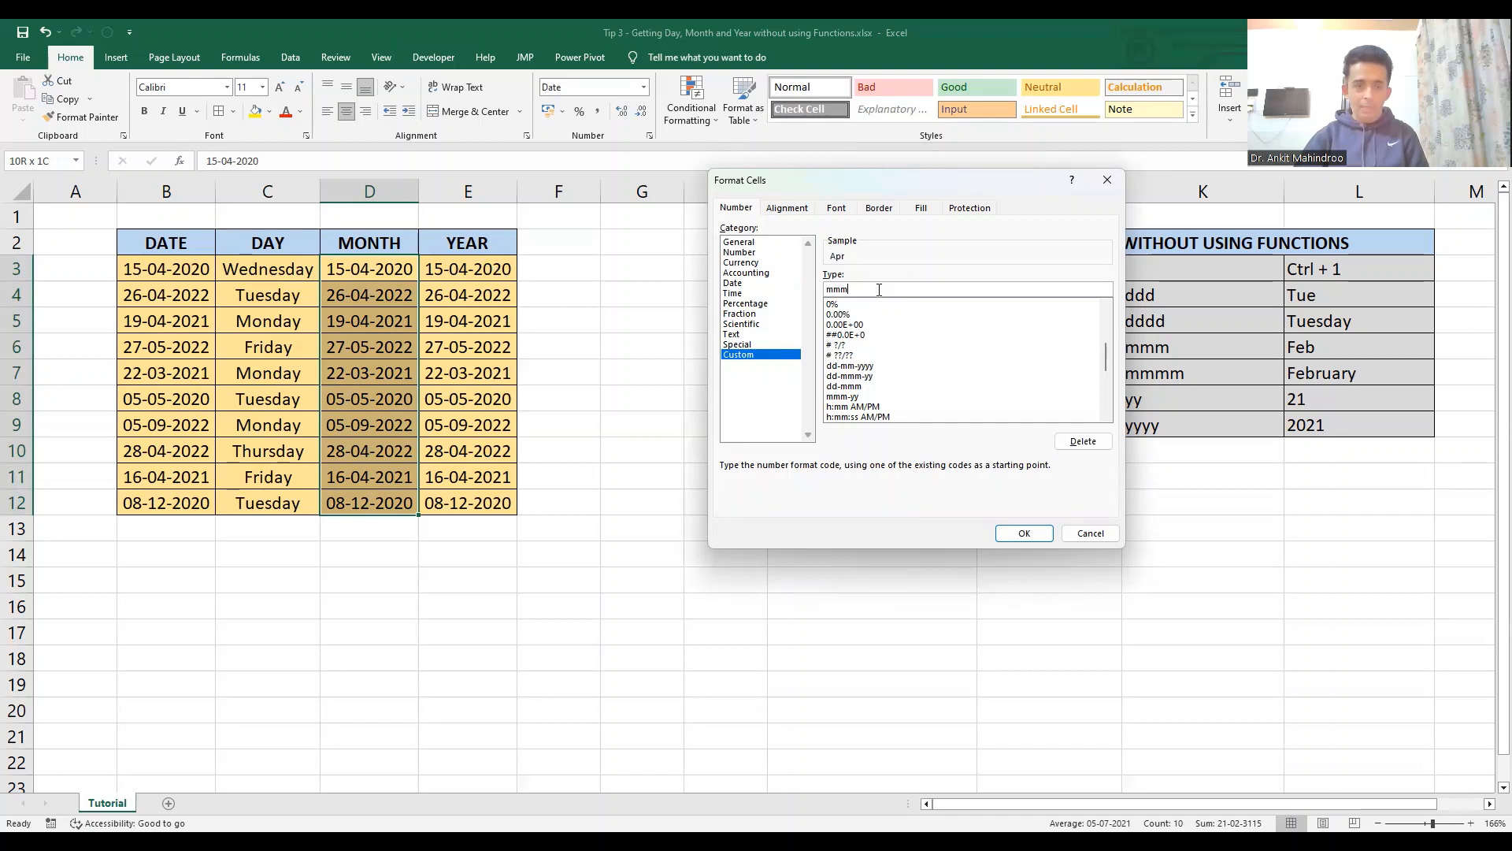
{"action": "left_click", "coordinate": [1016, 533]}
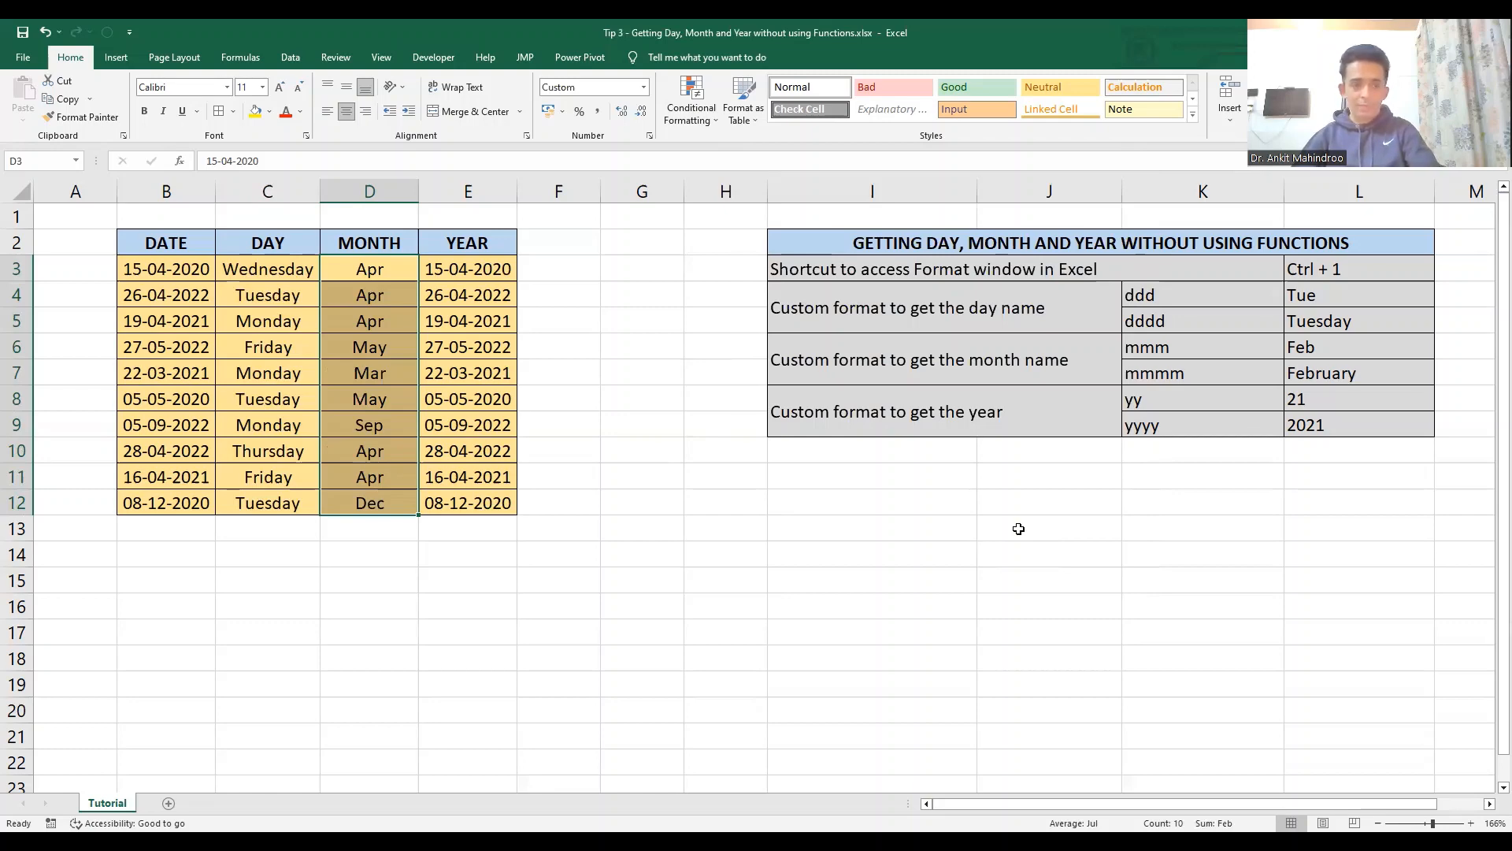
- Change the custom number format of the MONTH cells D3:D12 to mmmm for full month names
{"action": "key", "text": "ctrl+1"}
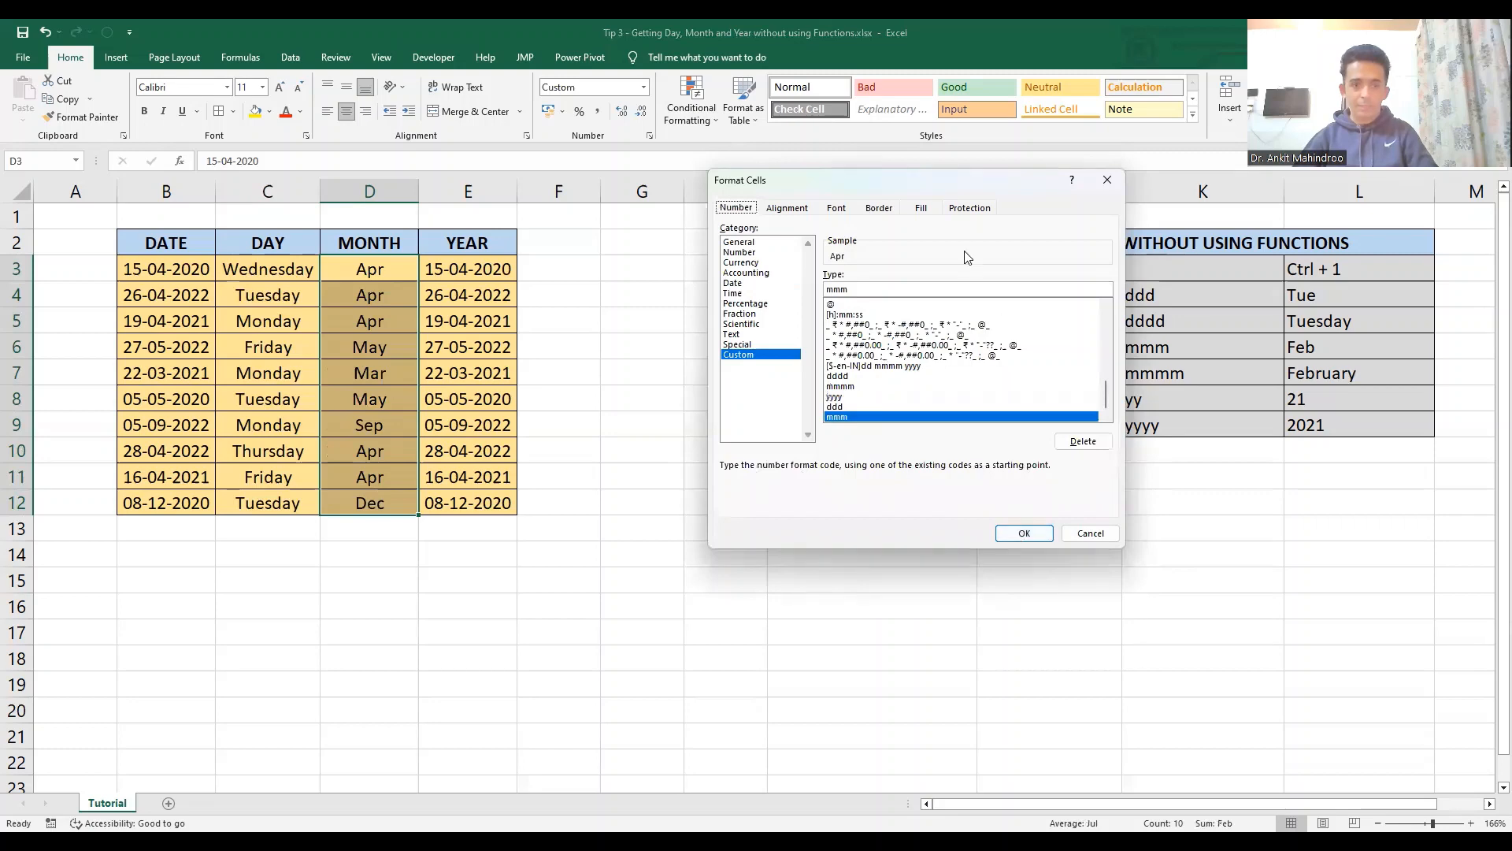
{"action": "left_click", "coordinate": [921, 290]}
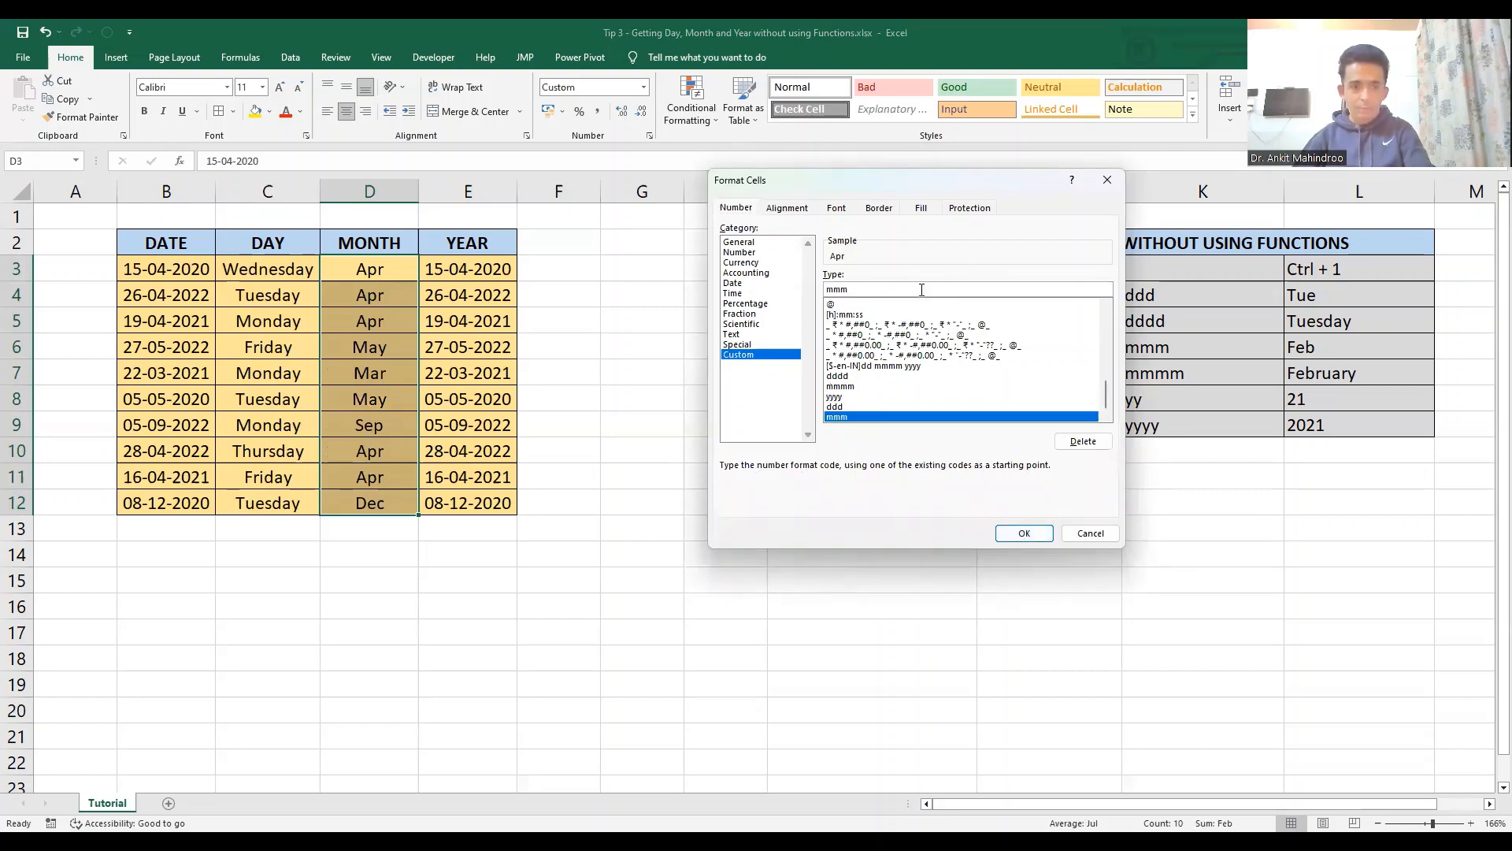
{"action": "type", "text": "m"}
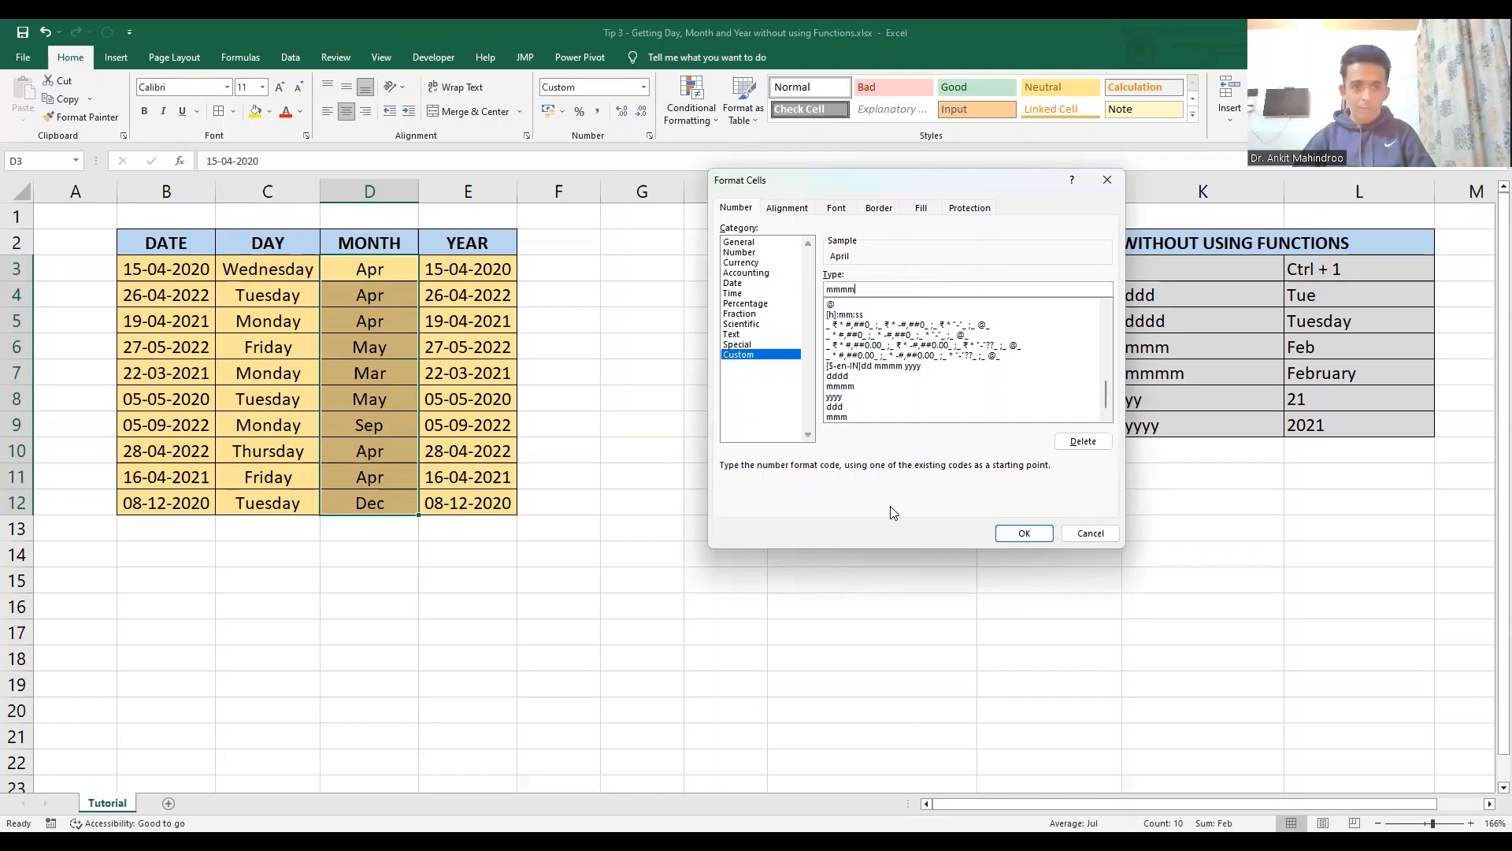
{"action": "left_click", "coordinate": [1041, 533]}
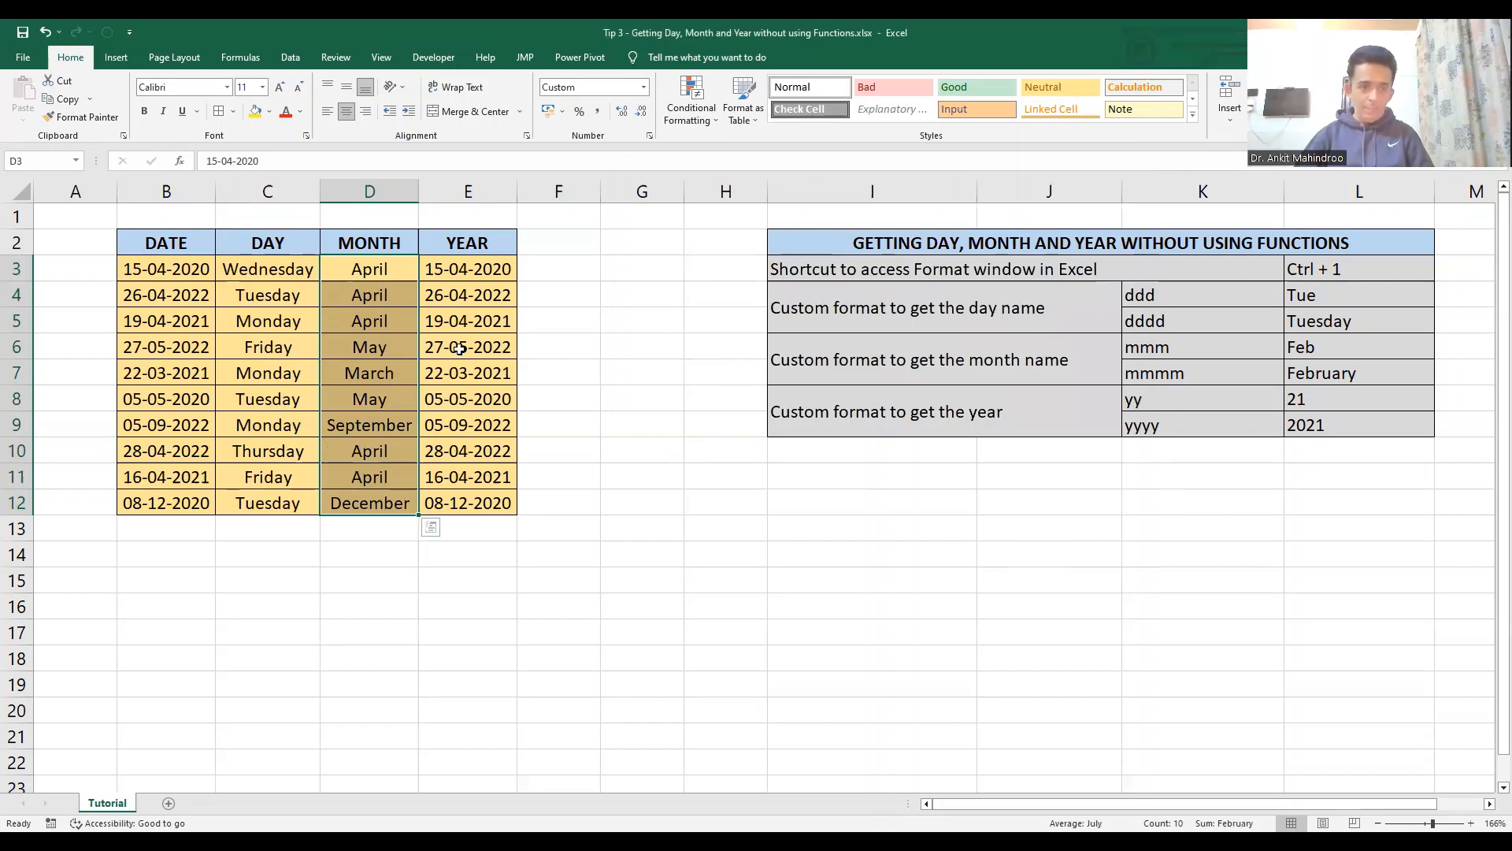
- Apply the custom number format yy to the YEAR column dates in E3:E12
{"action": "left_click", "coordinate": [471, 271]}
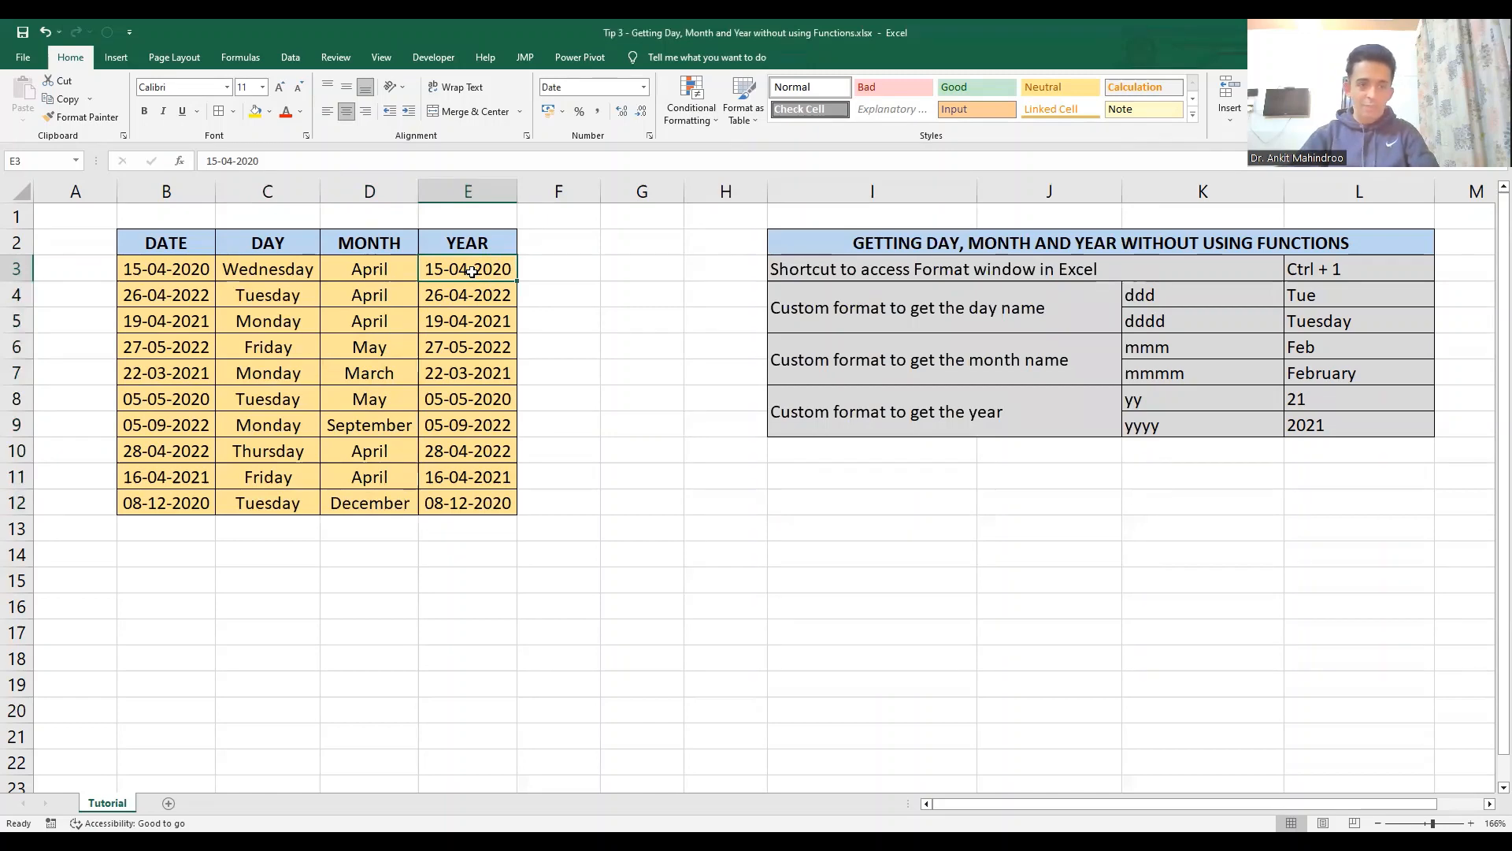
{"action": "key", "text": "ctrl+shift+Down"}
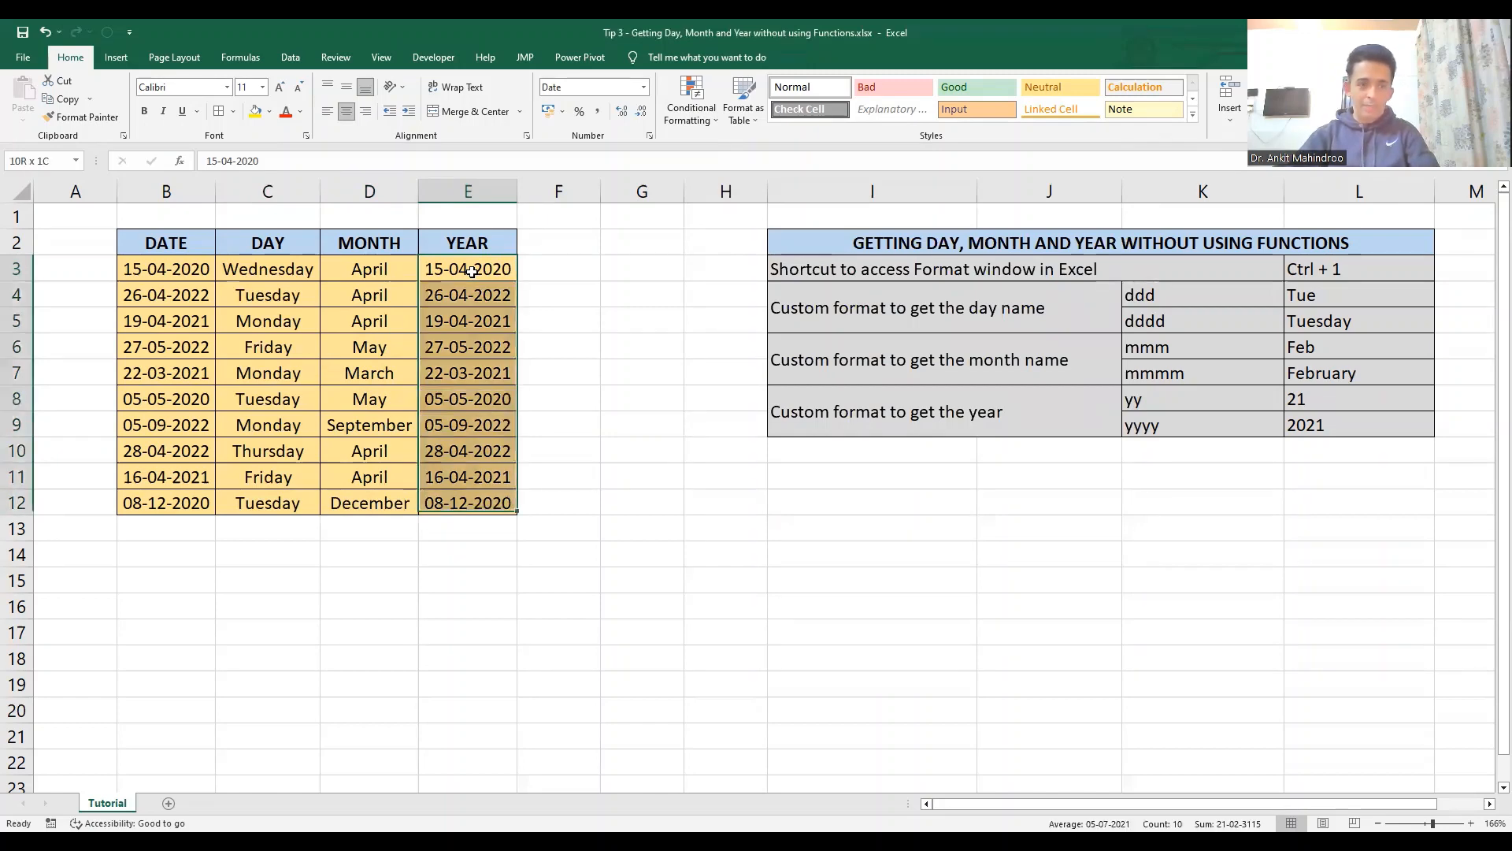
{"action": "key", "text": "ctrl+shift+Down"}
{"action": "key", "text": "ctrl+shift+Up"}
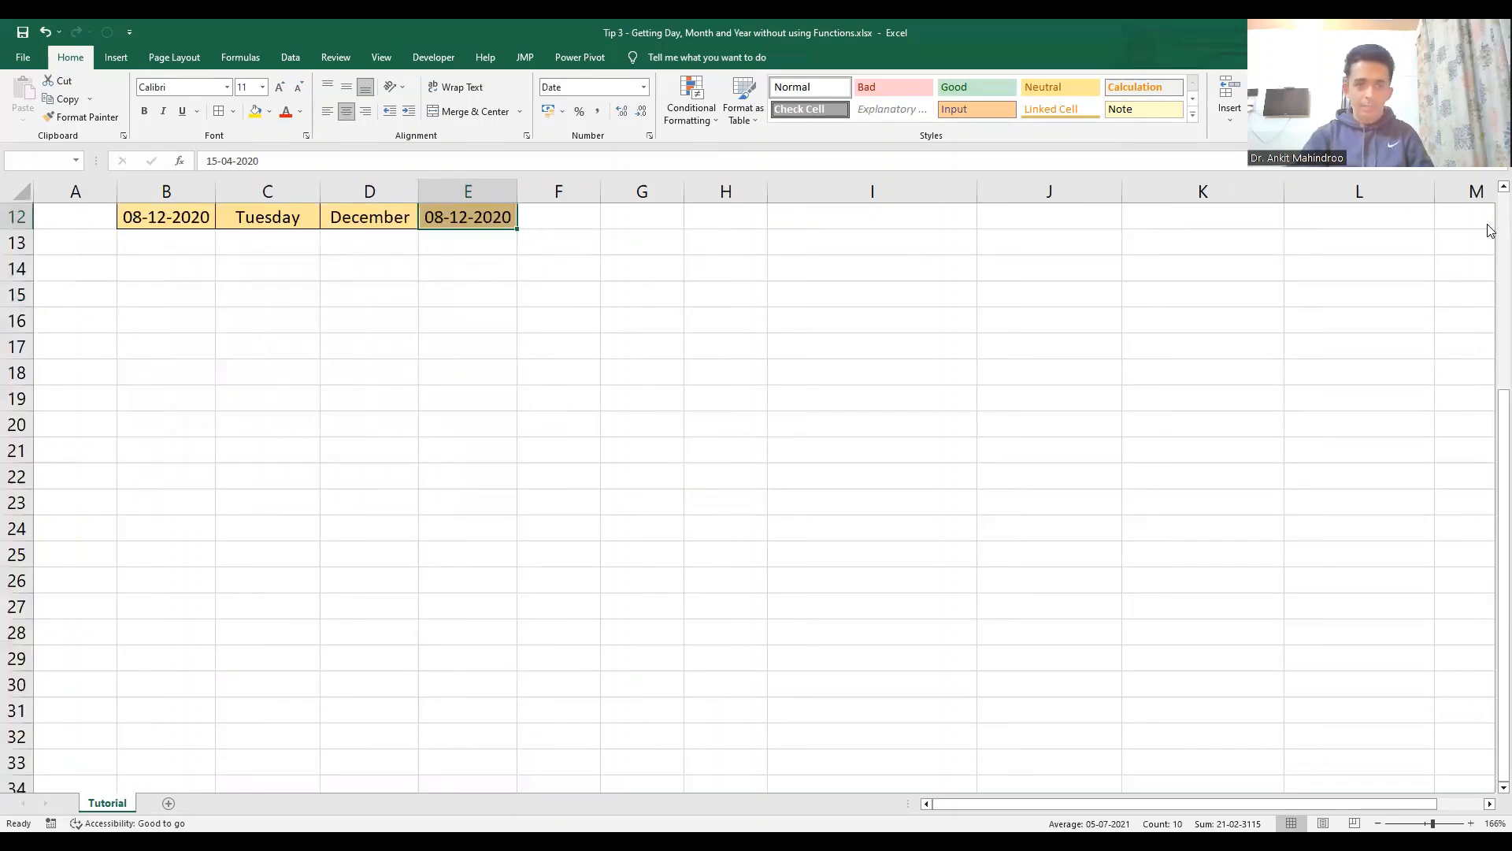
{"action": "scroll", "coordinate": [1489, 232], "scroll_direction": "up", "scroll_amount": 3}
{"action": "scroll", "coordinate": [1489, 231], "scroll_direction": "up", "scroll_amount": 1}
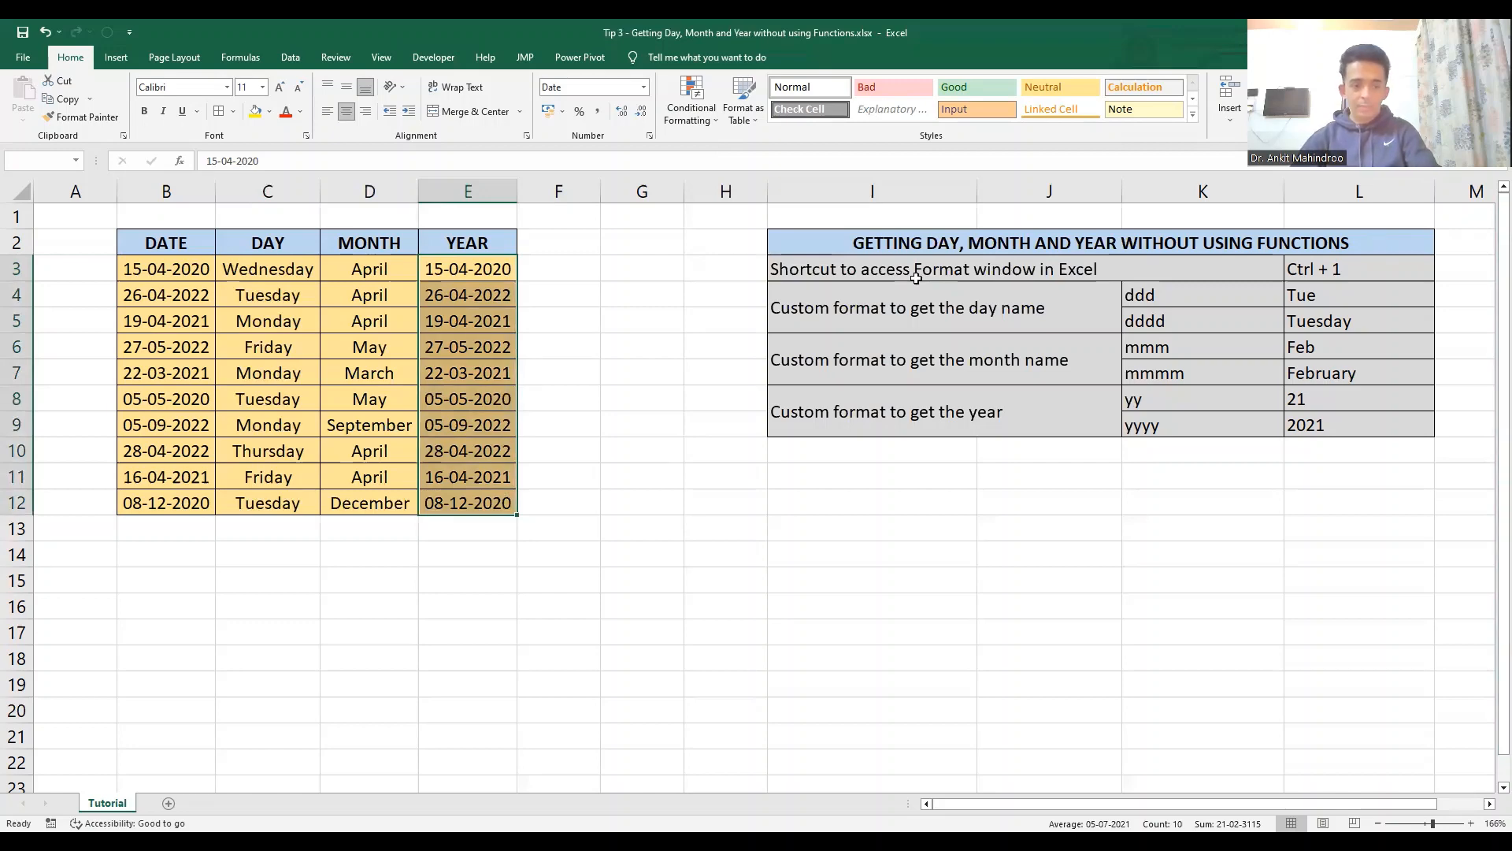
{"action": "key", "text": "ctrl+1"}
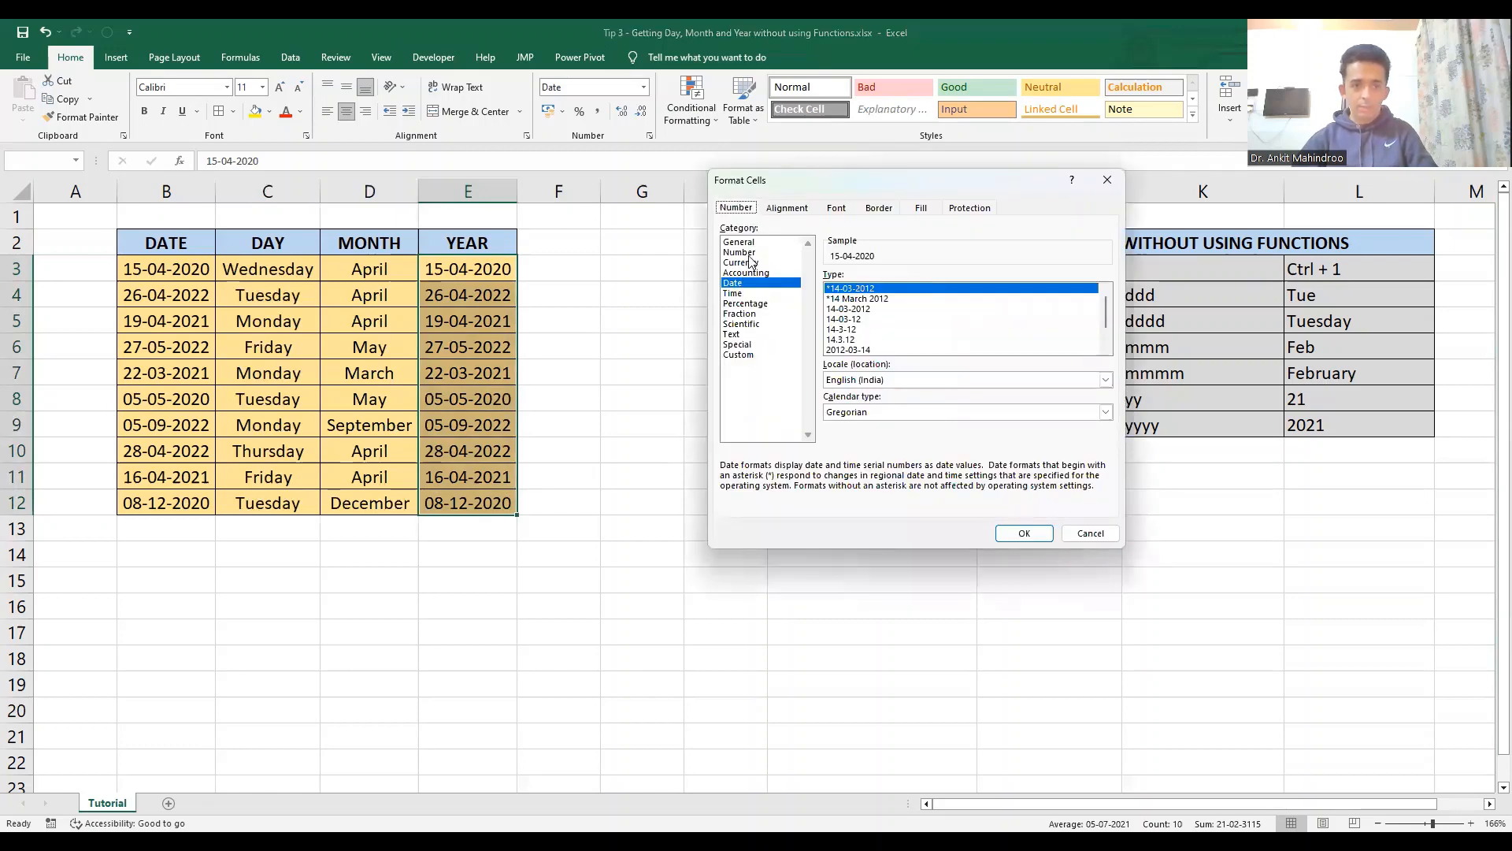
{"action": "left_click", "coordinate": [738, 354]}
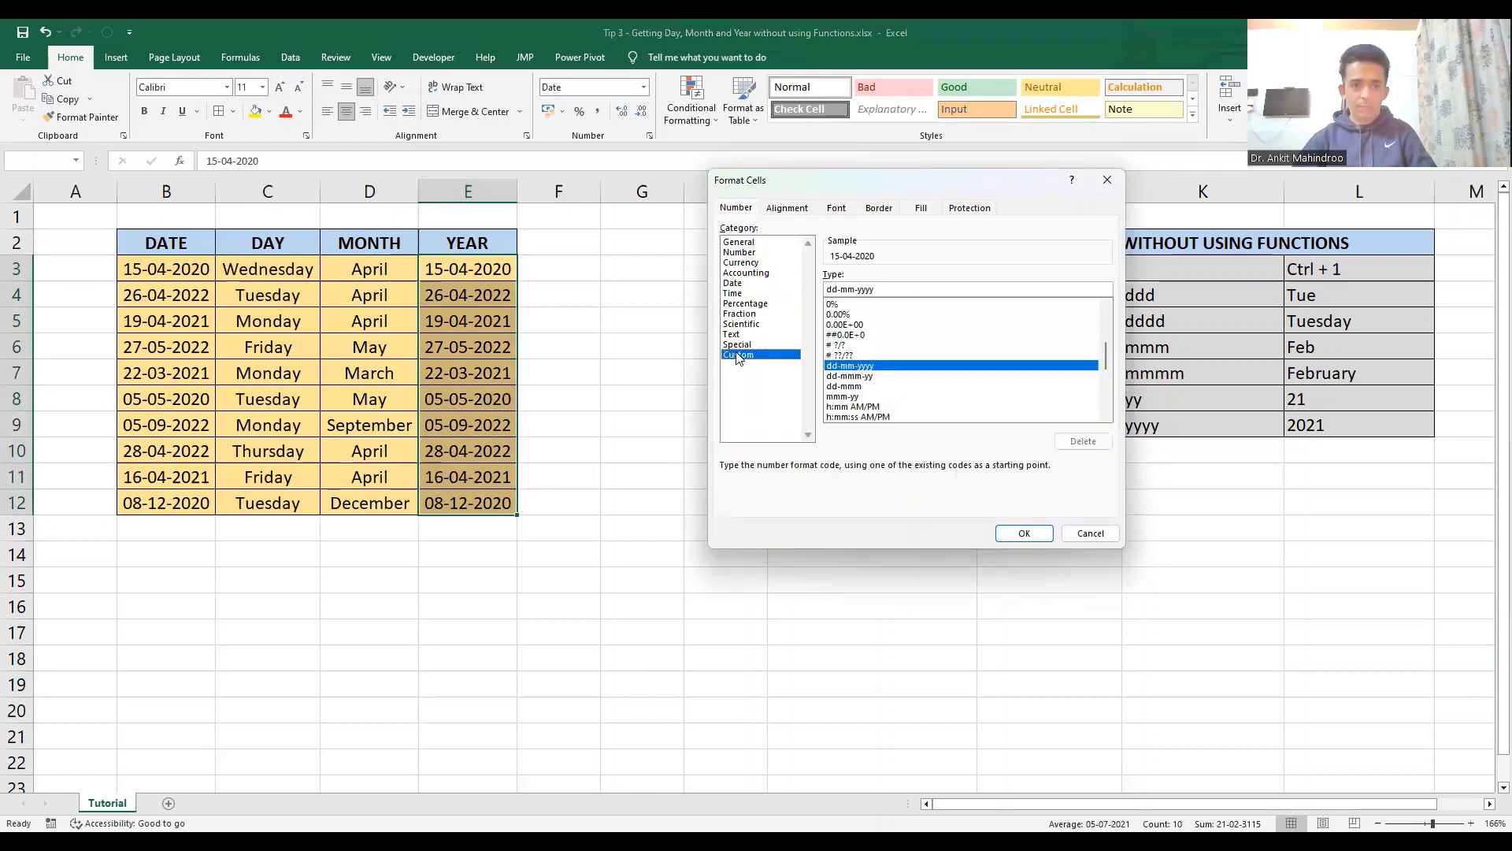
{"action": "double_click", "coordinate": [884, 290]}
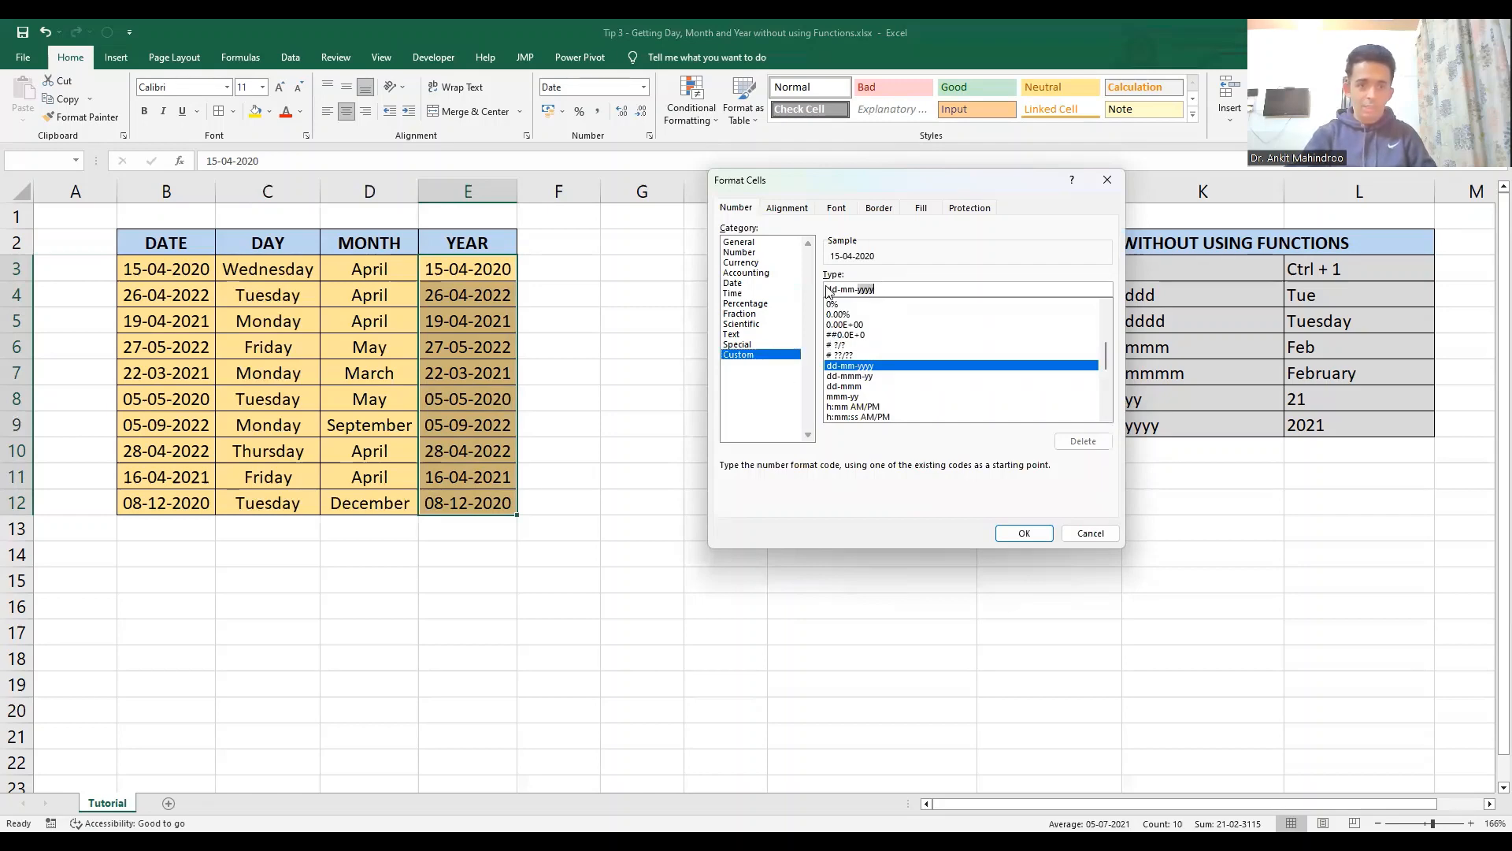
{"action": "left_click_drag", "start_coordinate": [886, 289], "coordinate": [826, 294]}
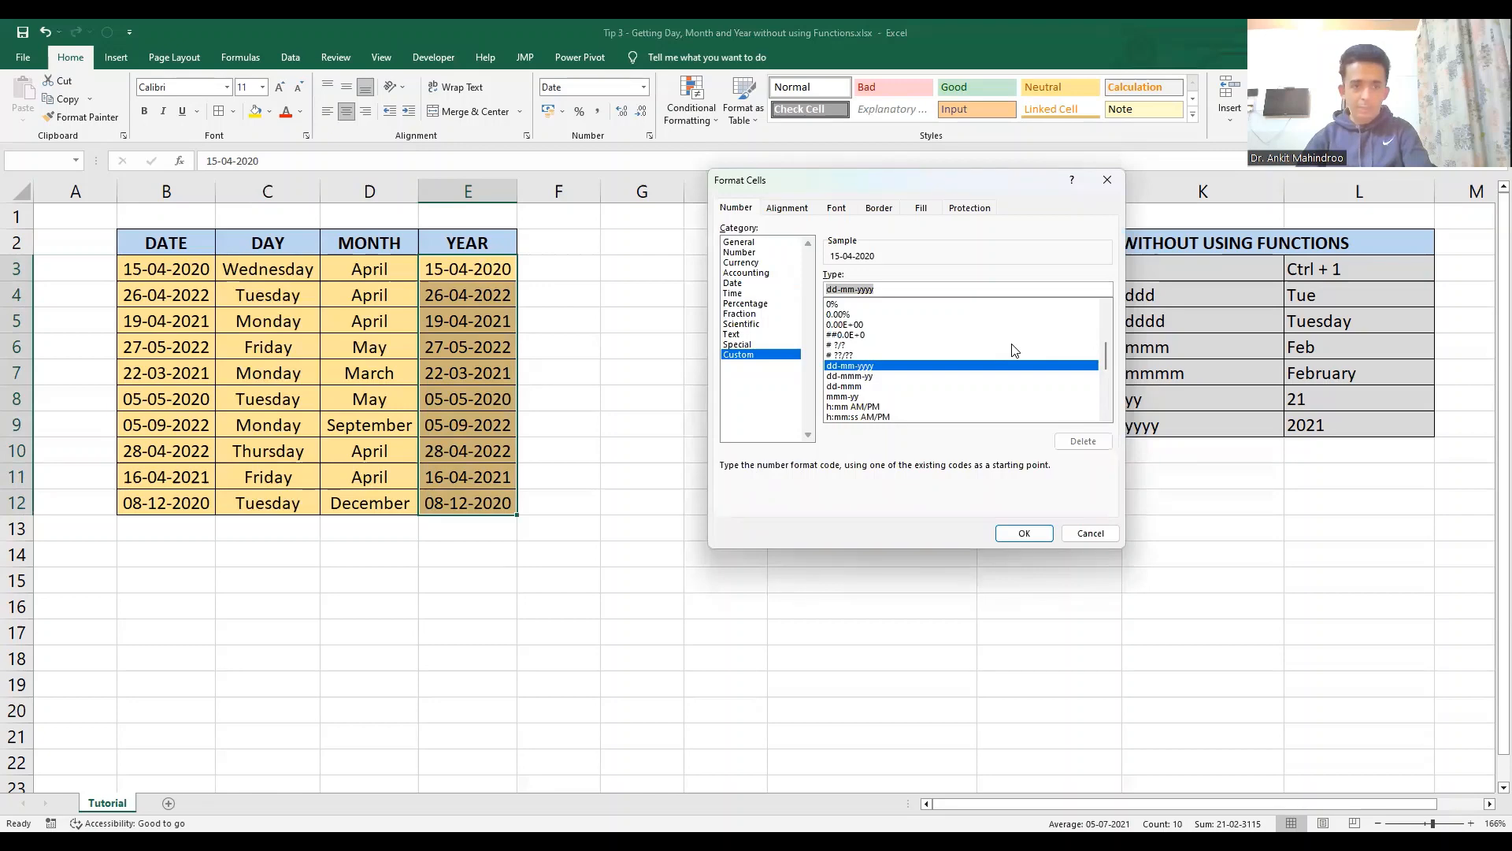
{"action": "type", "text": "yy"}
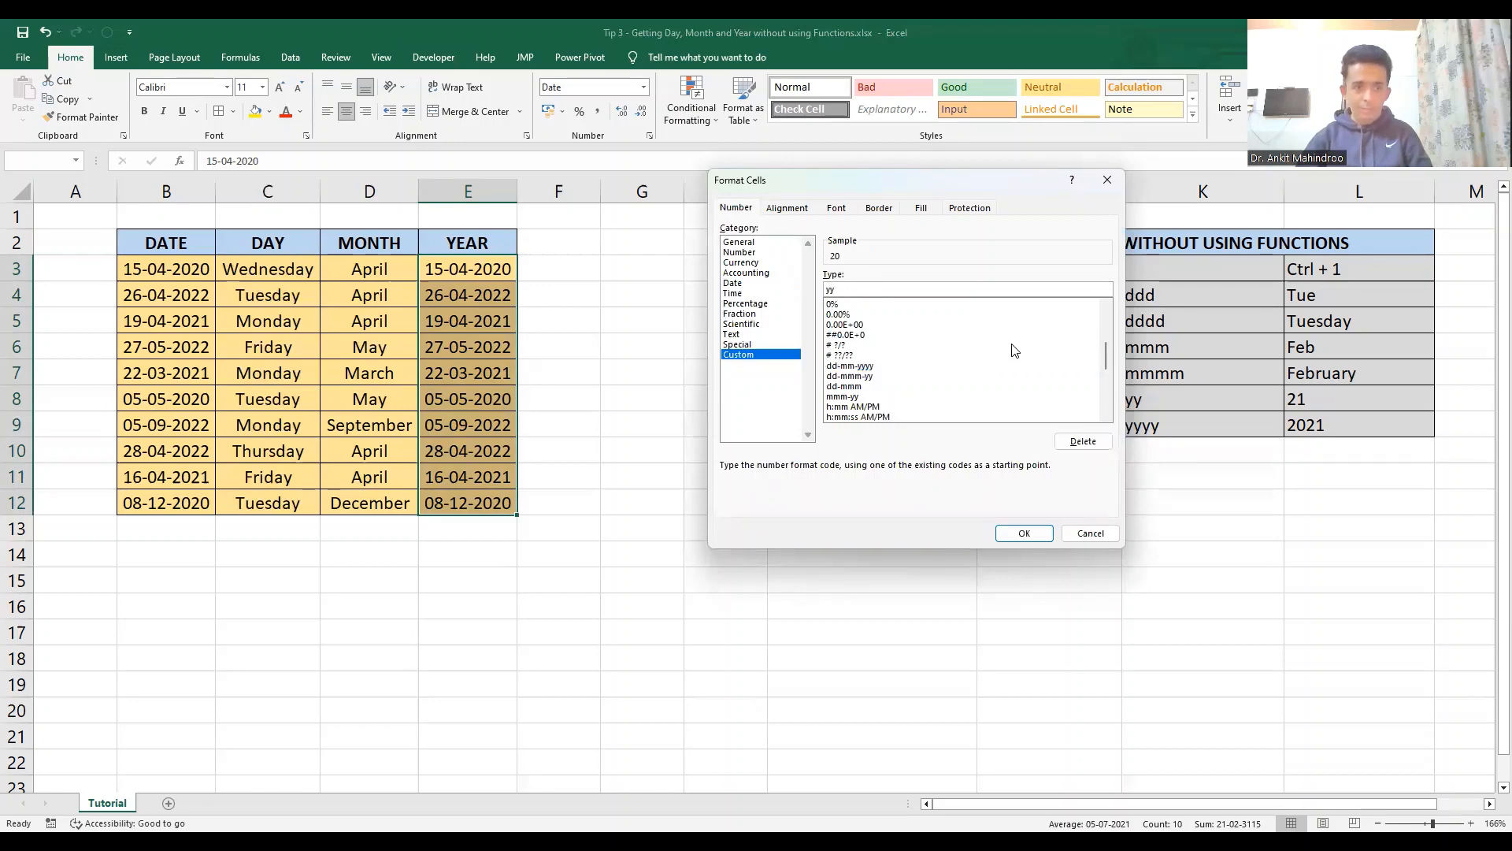
{"action": "left_click", "coordinate": [1025, 534]}
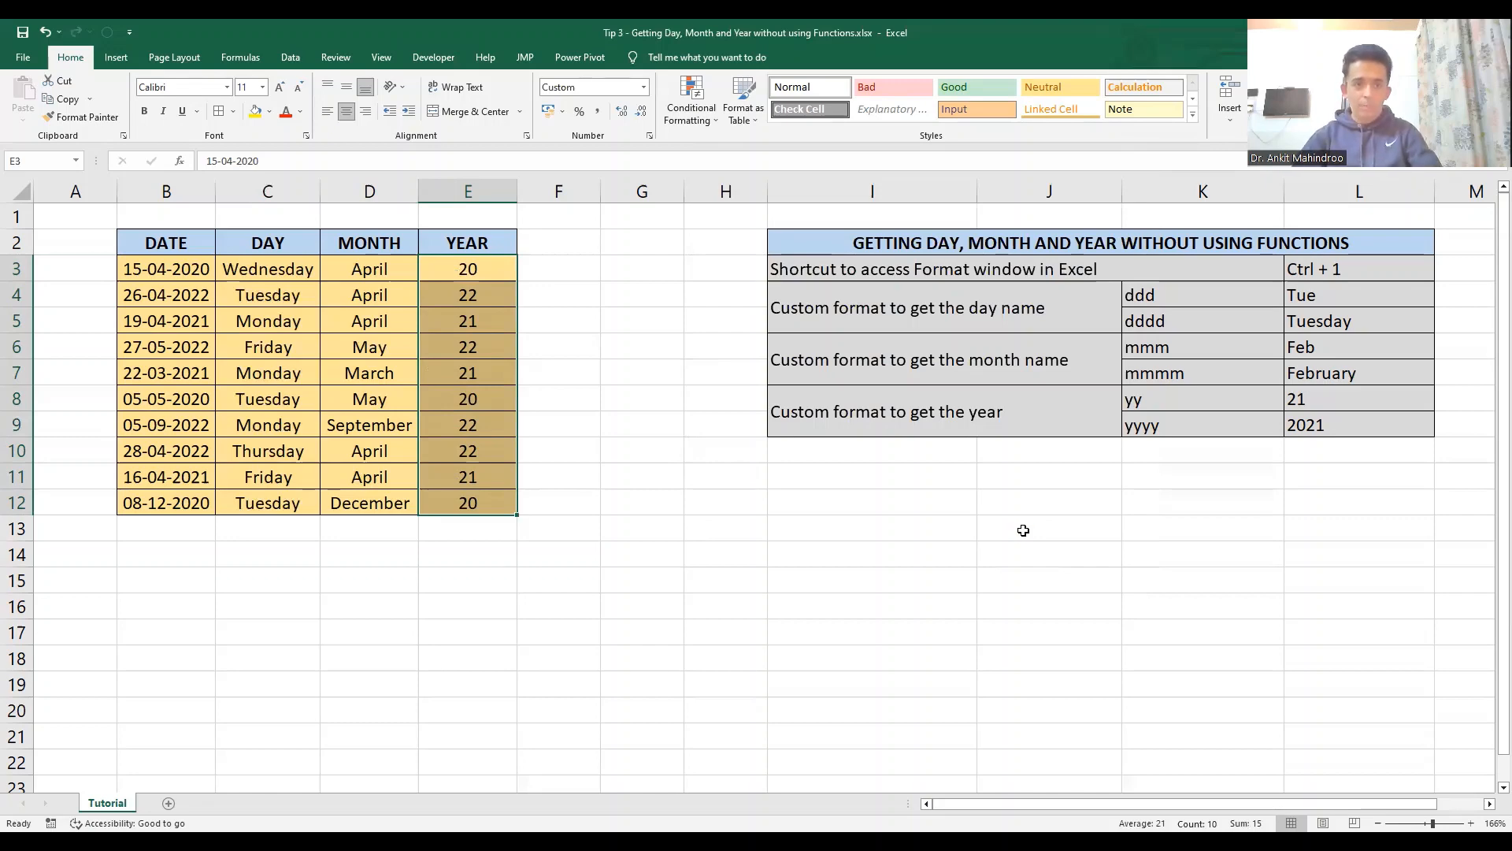
- Change the custom number format of the YEAR cells E3:E12 to yyyy for four-digit years
{"action": "key", "text": "ctrl+1"}
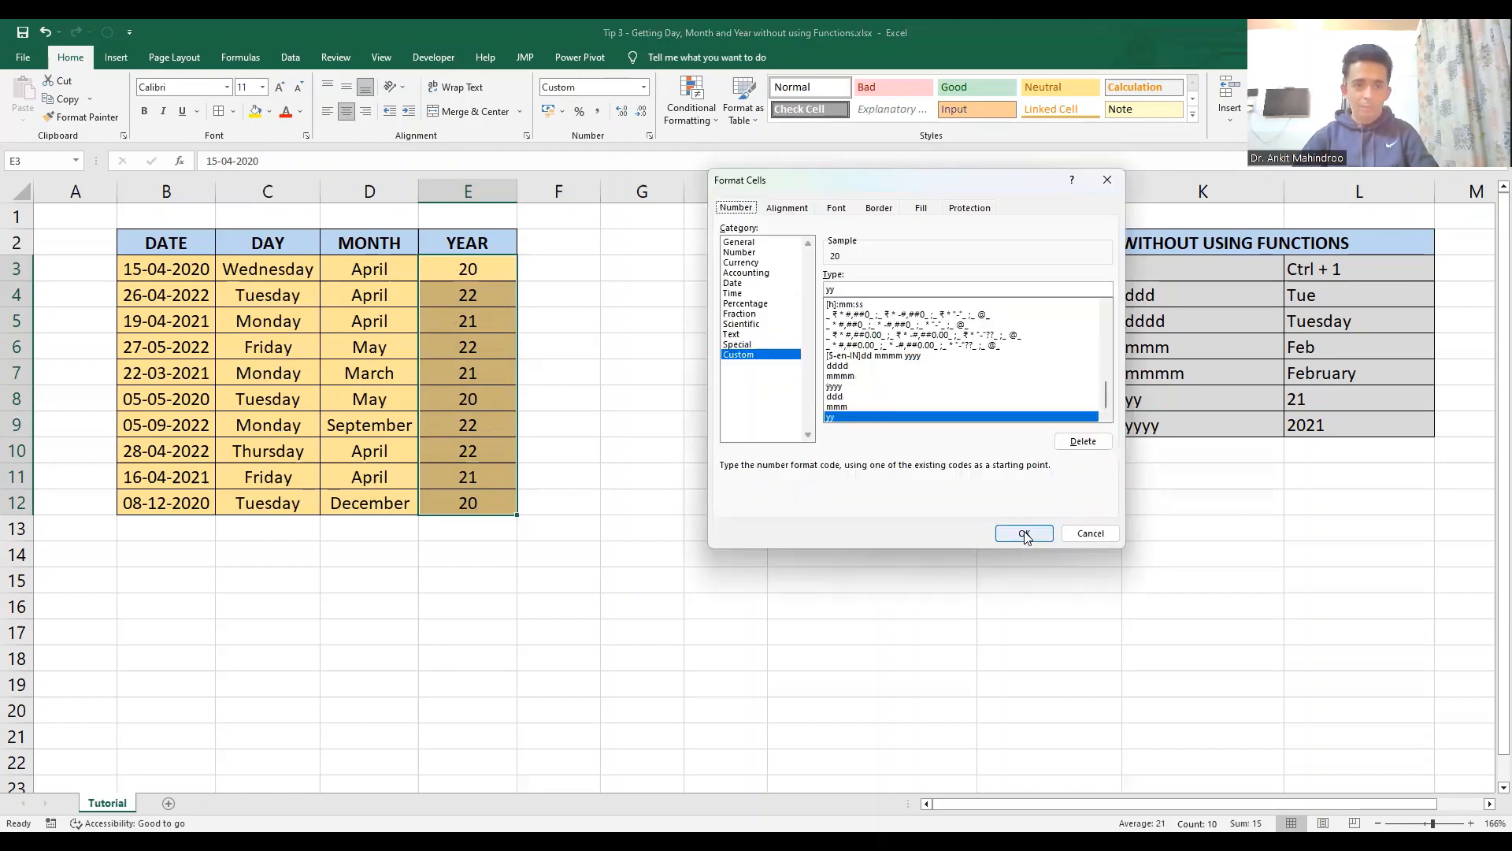
{"action": "left_click", "coordinate": [891, 287]}
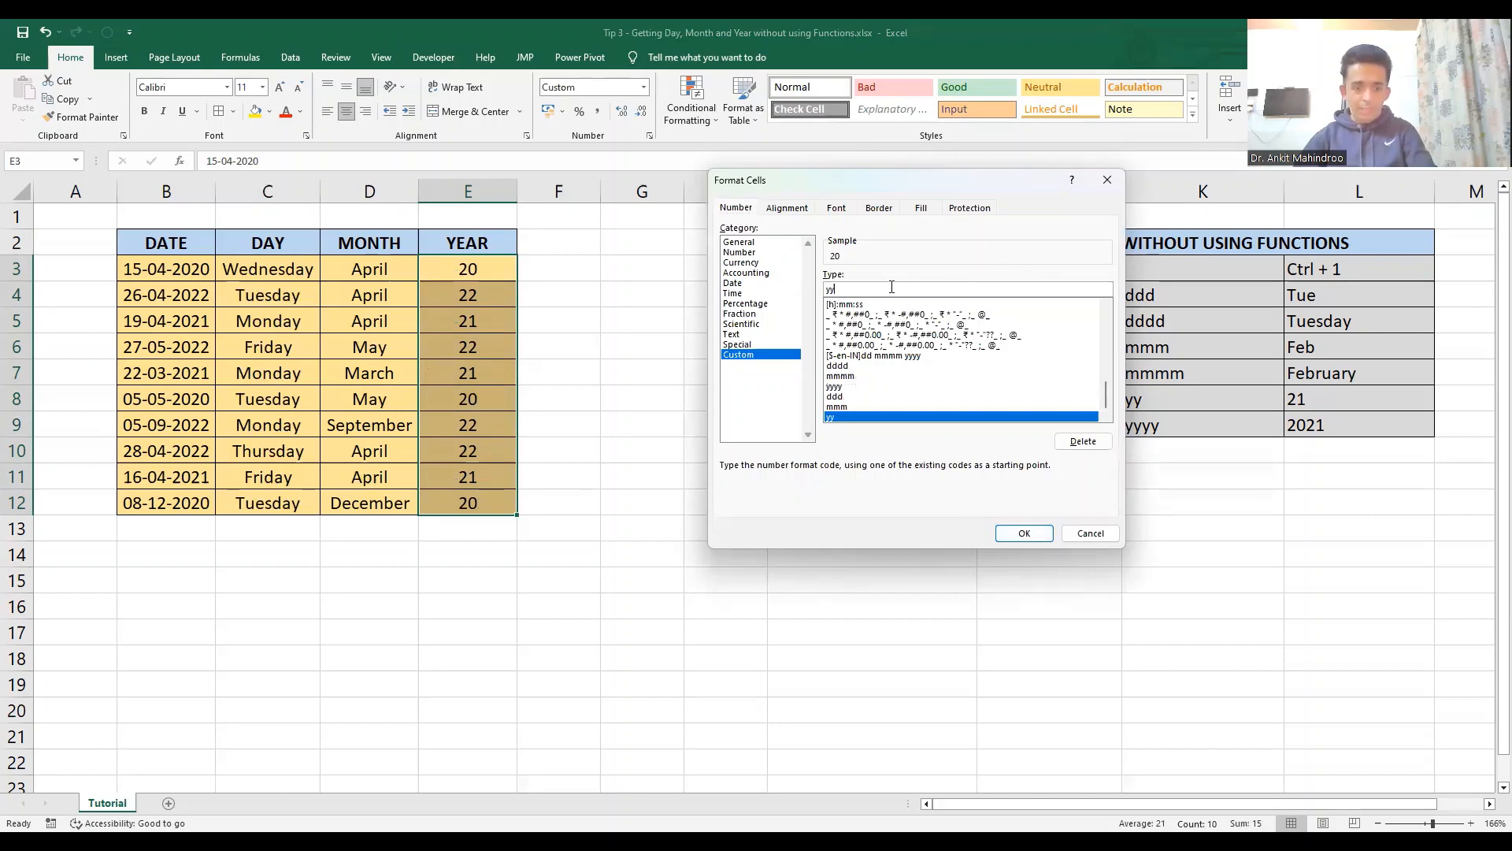
{"action": "type", "text": "yy"}
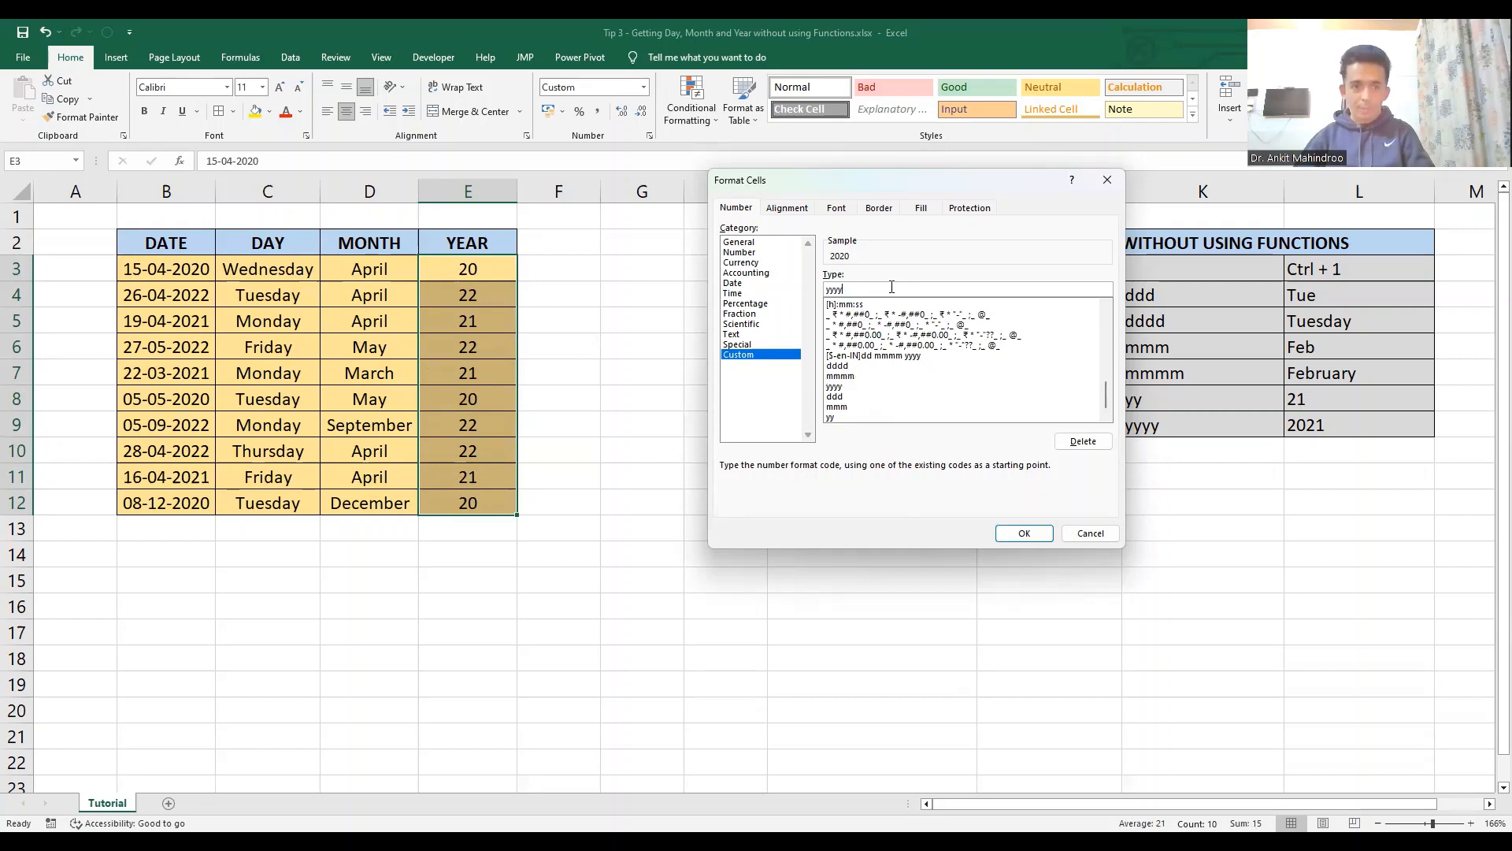
{"action": "left_click", "coordinate": [1016, 535]}
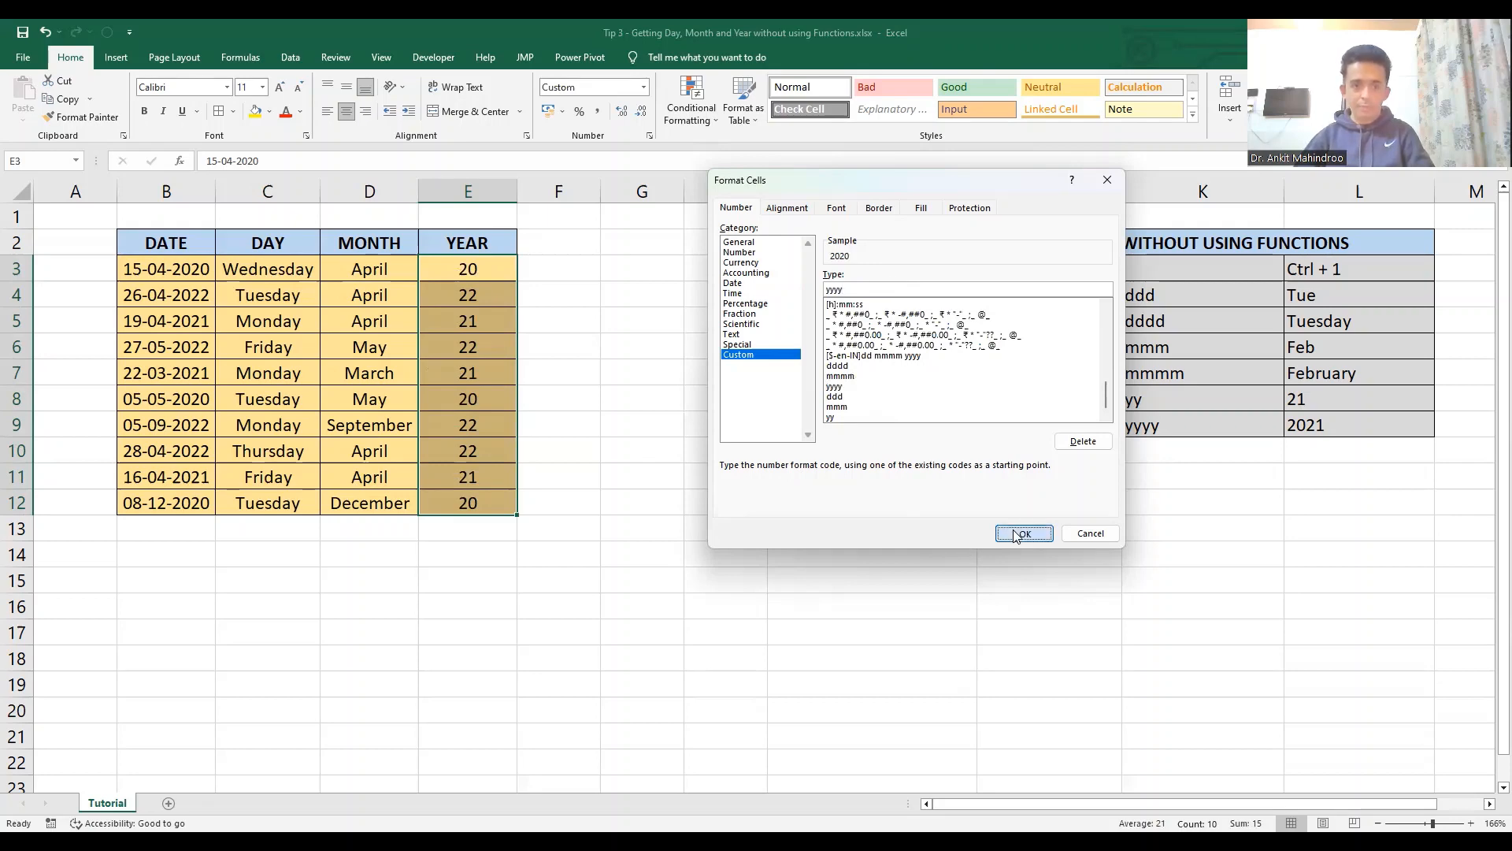